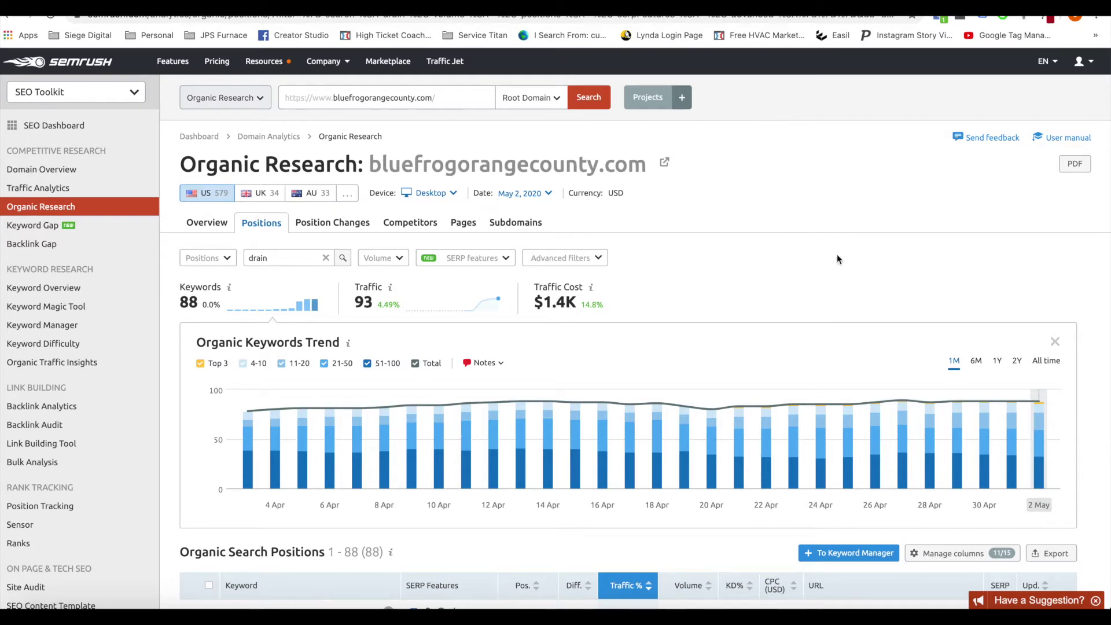
Open the Keyword Manager list picker for the checked drain keywords.
{"action": "scroll", "coordinate": [880, 374], "scroll_direction": "down", "scroll_amount": 3}
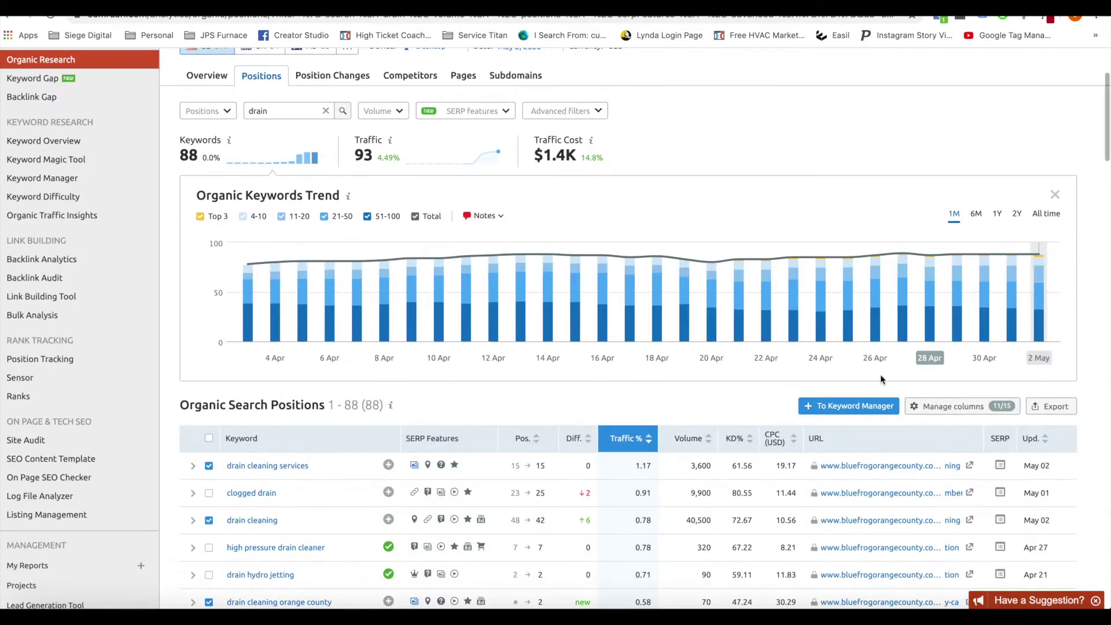
{"action": "scroll", "coordinate": [880, 376], "scroll_direction": "down", "scroll_amount": 1}
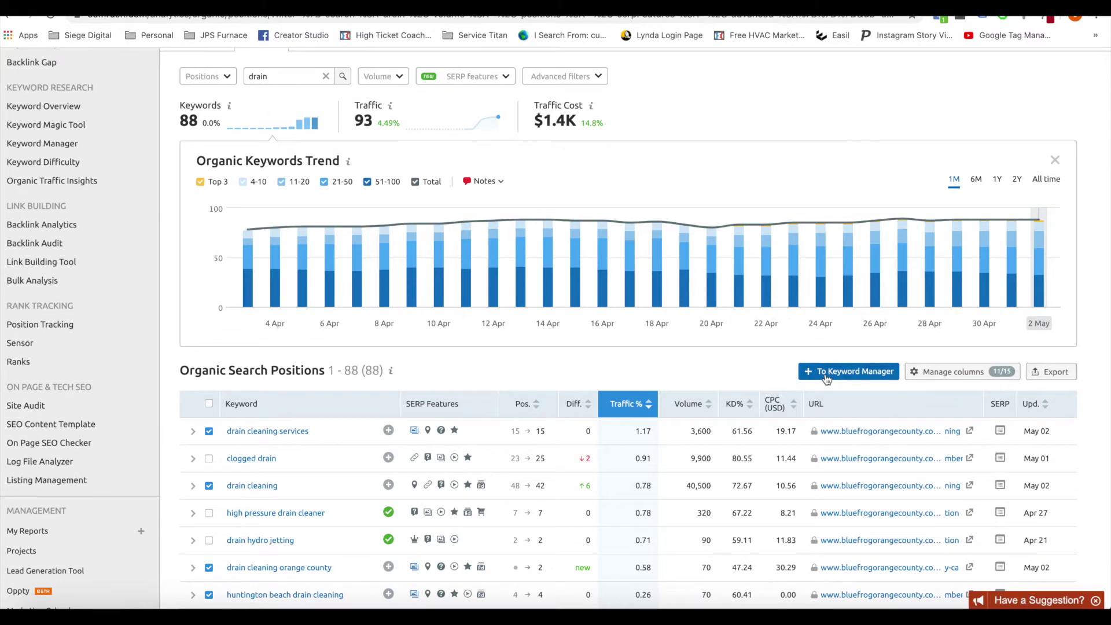
{"action": "left_click", "coordinate": [826, 373]}
{"action": "scroll", "coordinate": [753, 492], "scroll_direction": "down", "scroll_amount": 2}
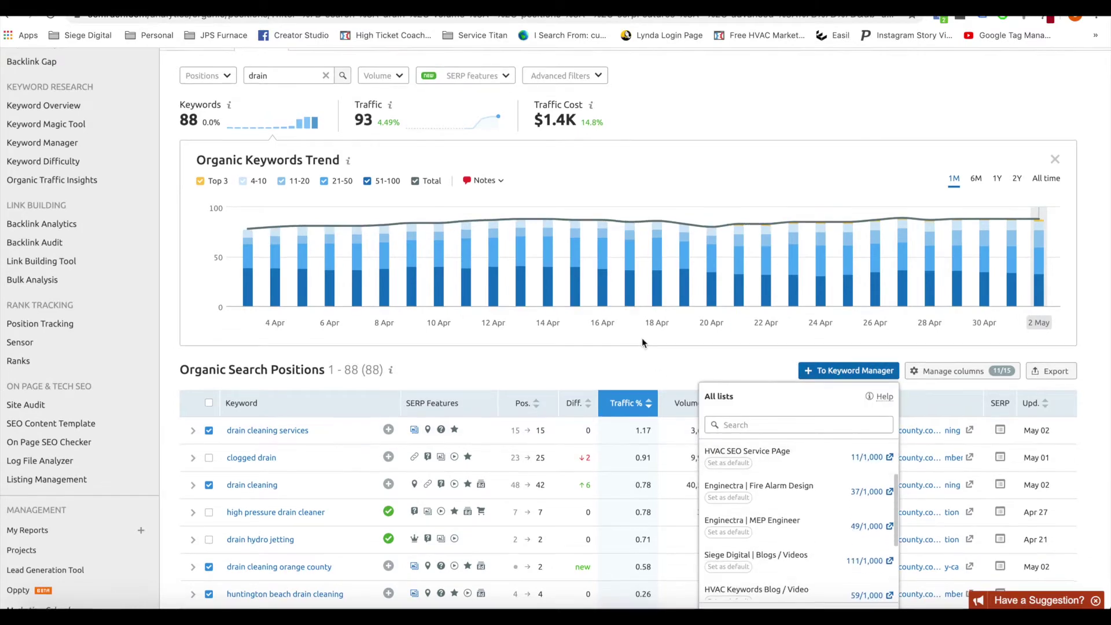
{"action": "scroll", "coordinate": [642, 342], "scroll_direction": "down", "scroll_amount": 3}
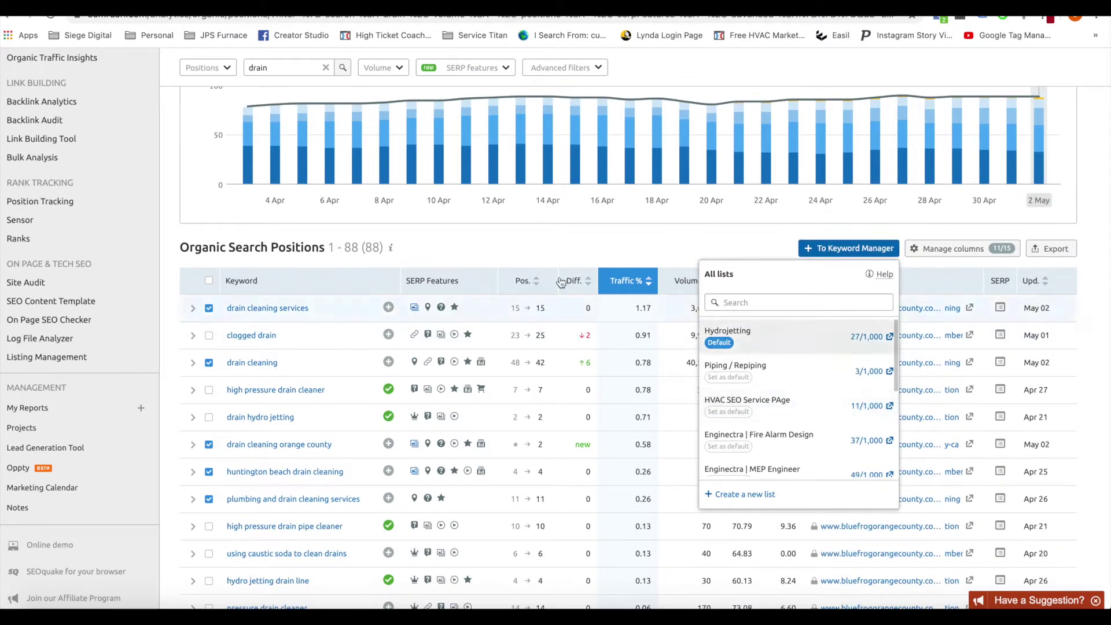
{"action": "left_click", "coordinate": [575, 228]}
{"action": "scroll", "coordinate": [575, 228], "scroll_direction": "up", "scroll_amount": 8}
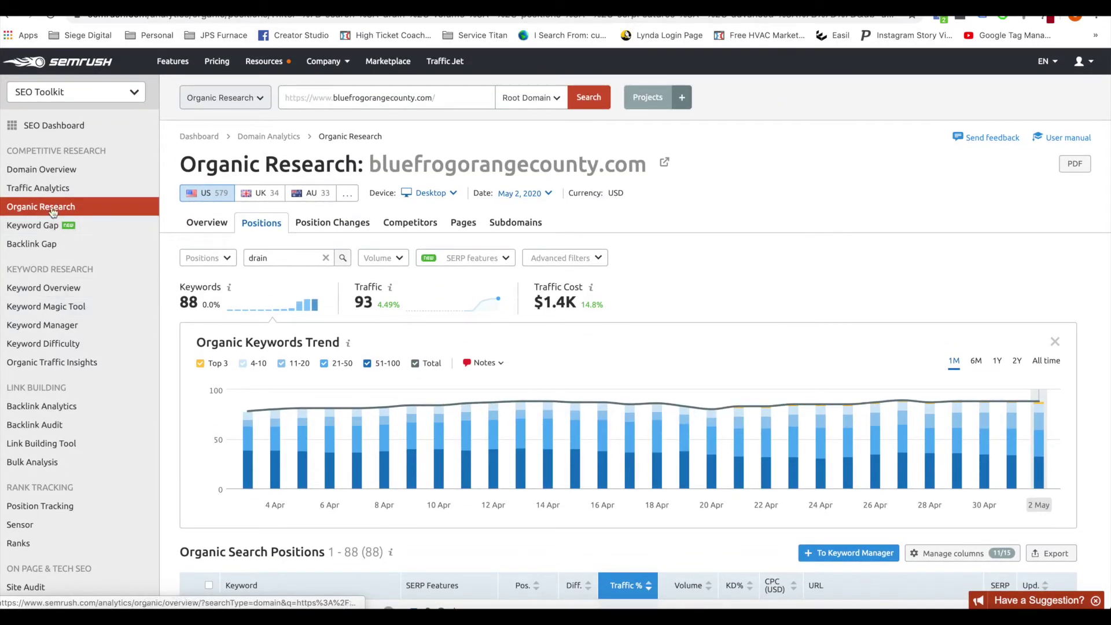
{"action": "scroll", "coordinate": [221, 229], "scroll_direction": "down", "scroll_amount": 5}
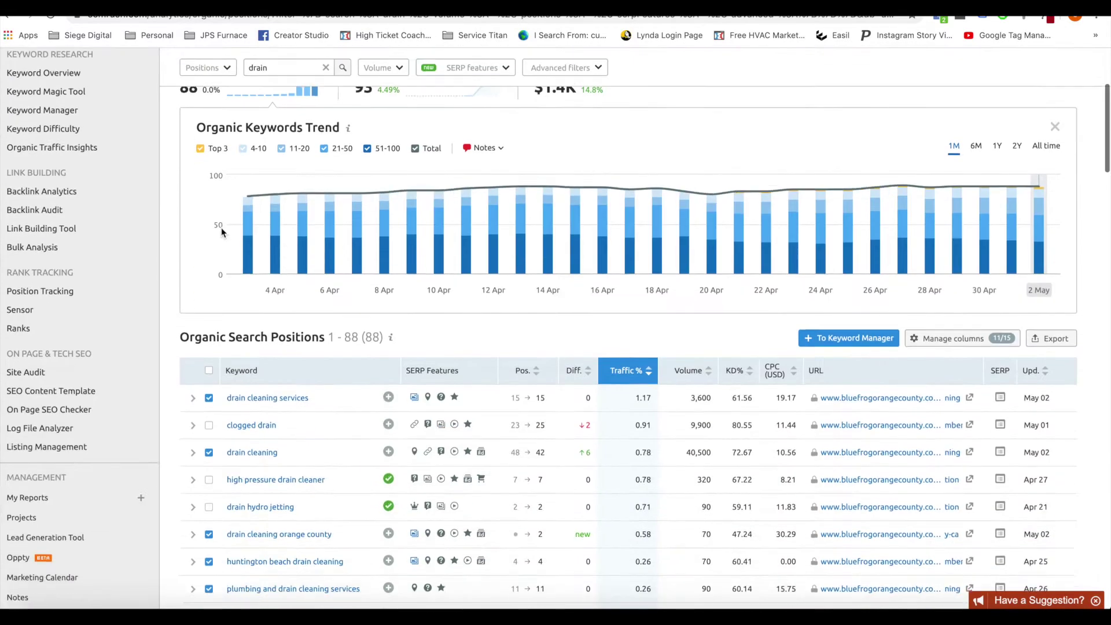
{"action": "scroll", "coordinate": [221, 232], "scroll_direction": "up", "scroll_amount": 5}
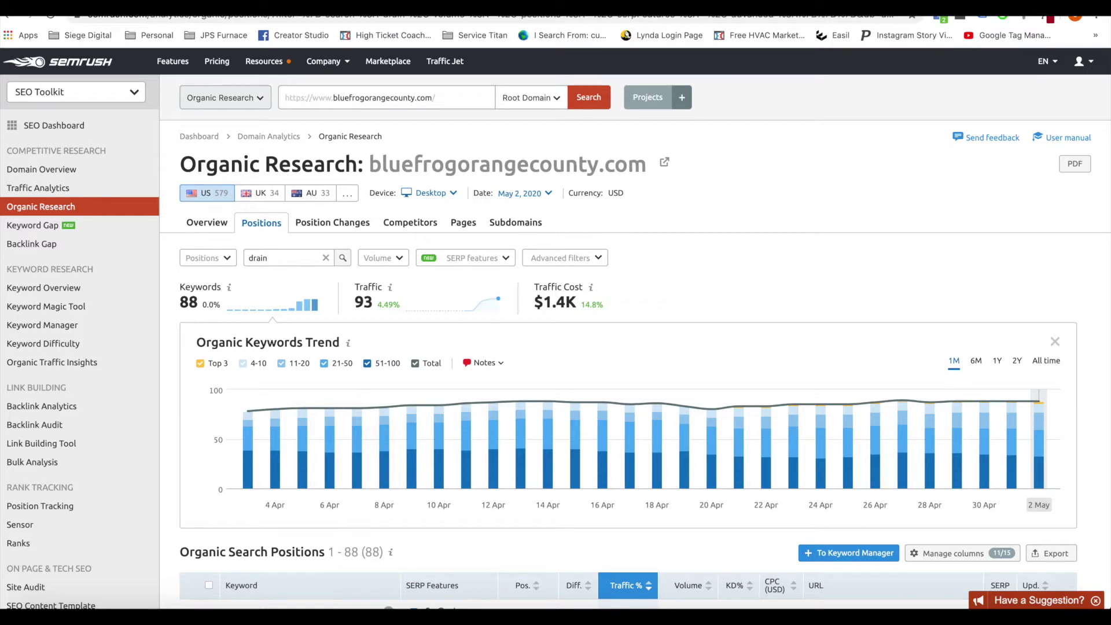
{"action": "key", "text": "ctrl+Tab"}
Select the 'hydro jetting services orange county' query and scroll to the organic listings, including Barker and Sons.
{"action": "scroll", "coordinate": [413, 88], "scroll_direction": "up", "scroll_amount": 3}
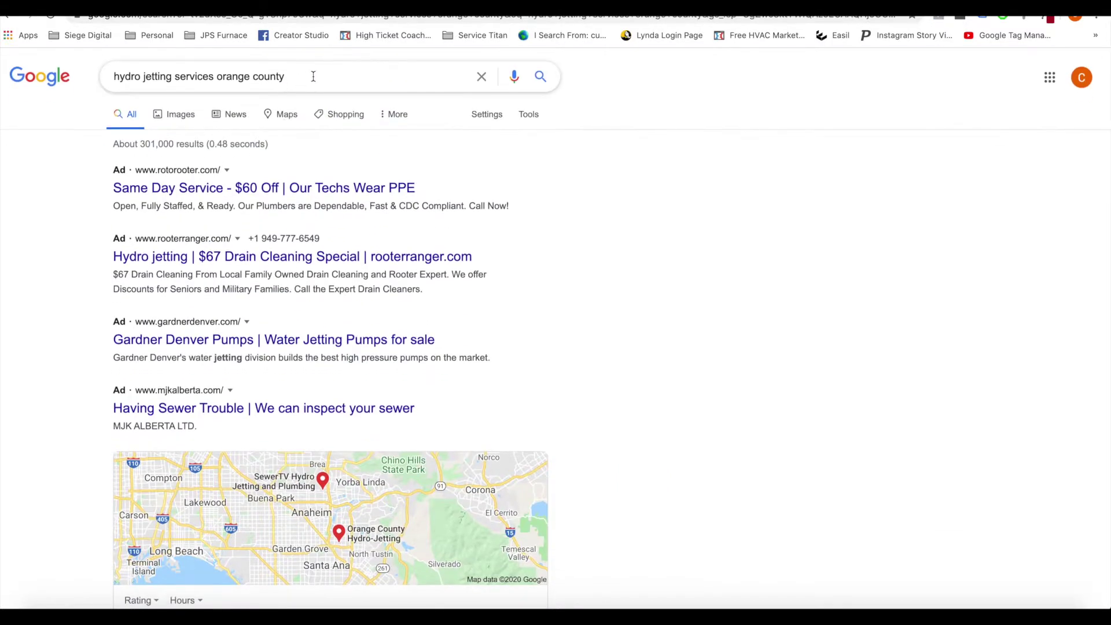
{"action": "triple_click", "coordinate": [258, 78]}
{"action": "left_click", "coordinate": [258, 79]}
{"action": "triple_click", "coordinate": [258, 78]}
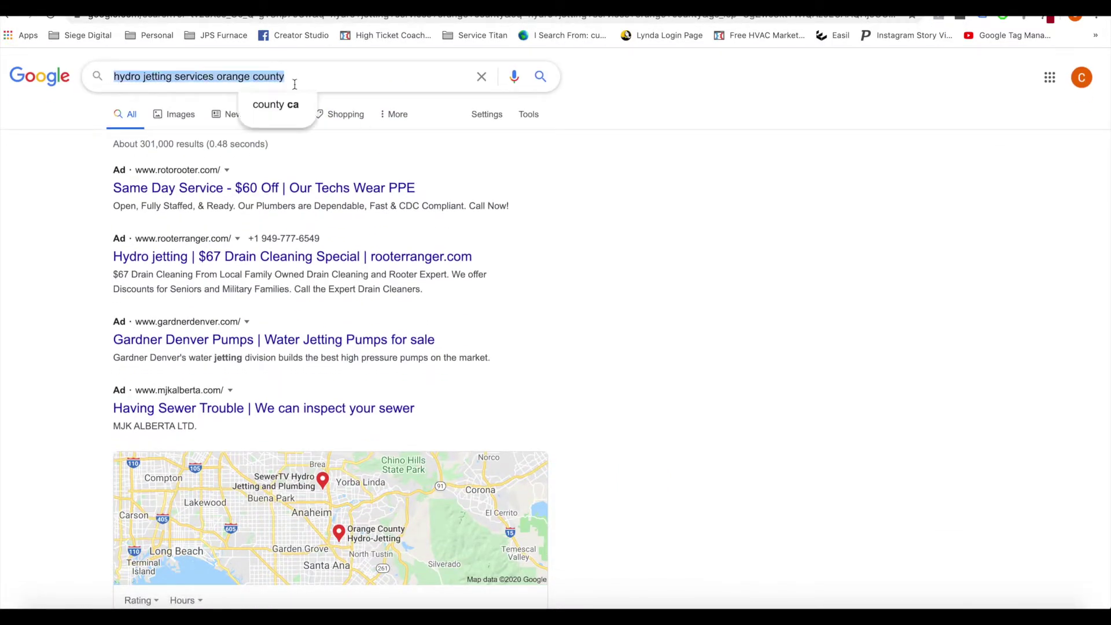
{"action": "left_click", "coordinate": [675, 149]}
{"action": "scroll", "coordinate": [639, 295], "scroll_direction": "down", "scroll_amount": 2}
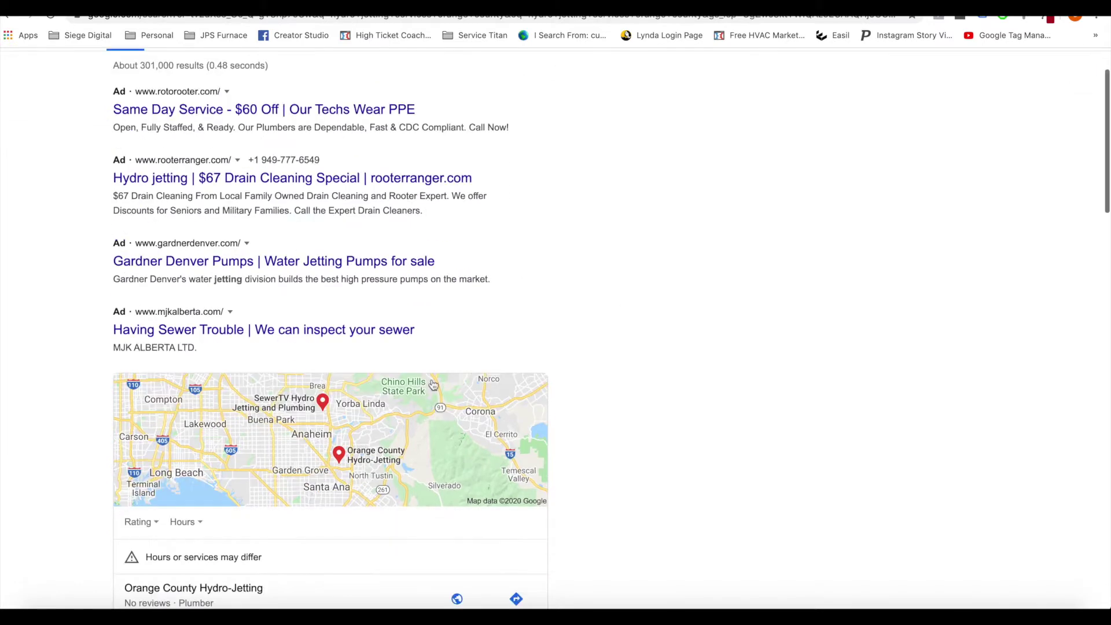
{"action": "scroll", "coordinate": [570, 431], "scroll_direction": "down", "scroll_amount": 10}
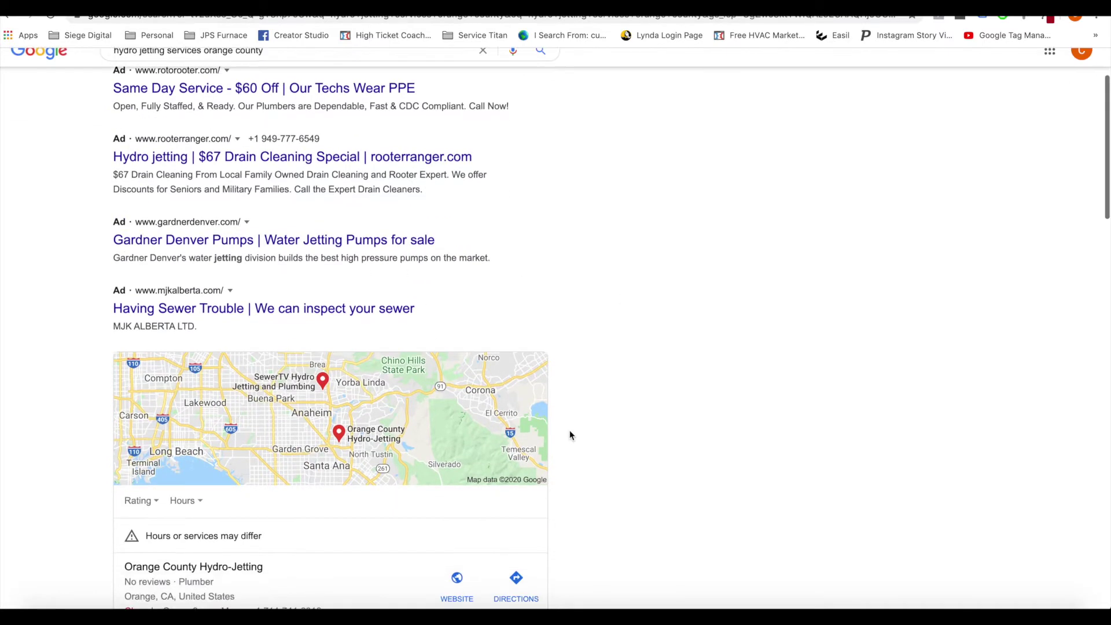
{"action": "scroll", "coordinate": [570, 435], "scroll_direction": "down", "scroll_amount": 1}
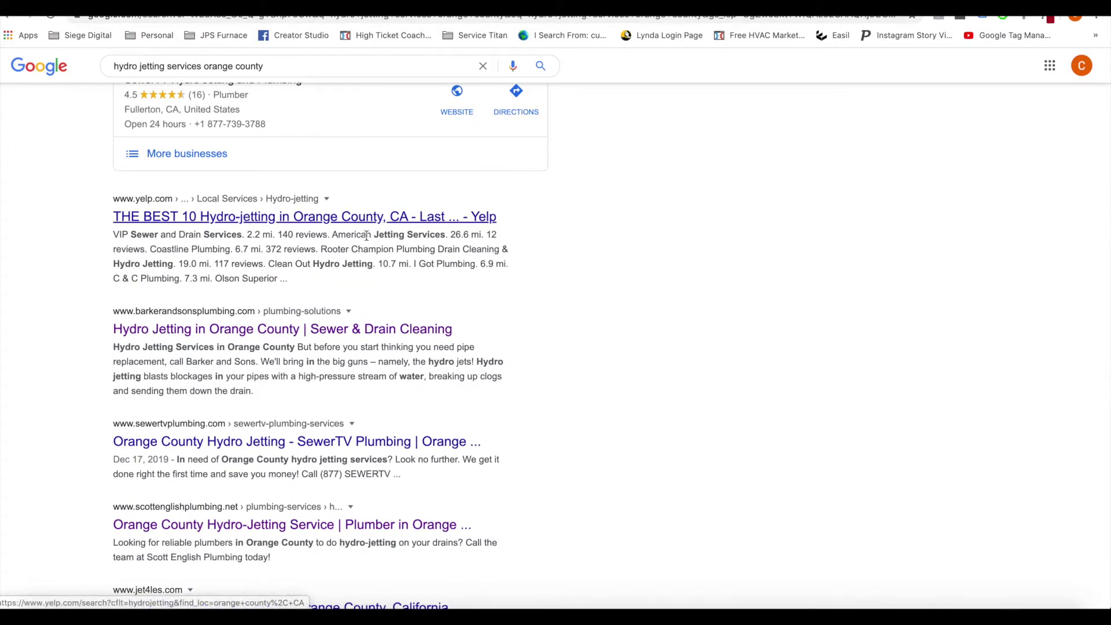
{"action": "scroll", "coordinate": [133, 260], "scroll_direction": "down", "scroll_amount": 1}
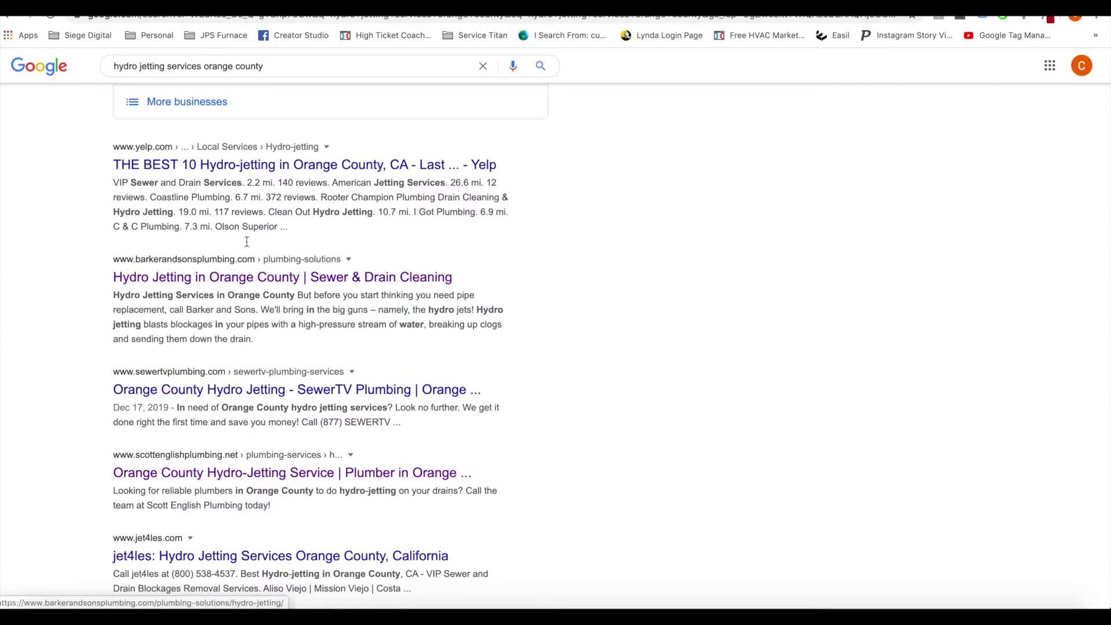
Open the barkerandsonsplumbing.com hydro jetting result and read through its sections.
{"action": "left_click", "coordinate": [234, 280]}
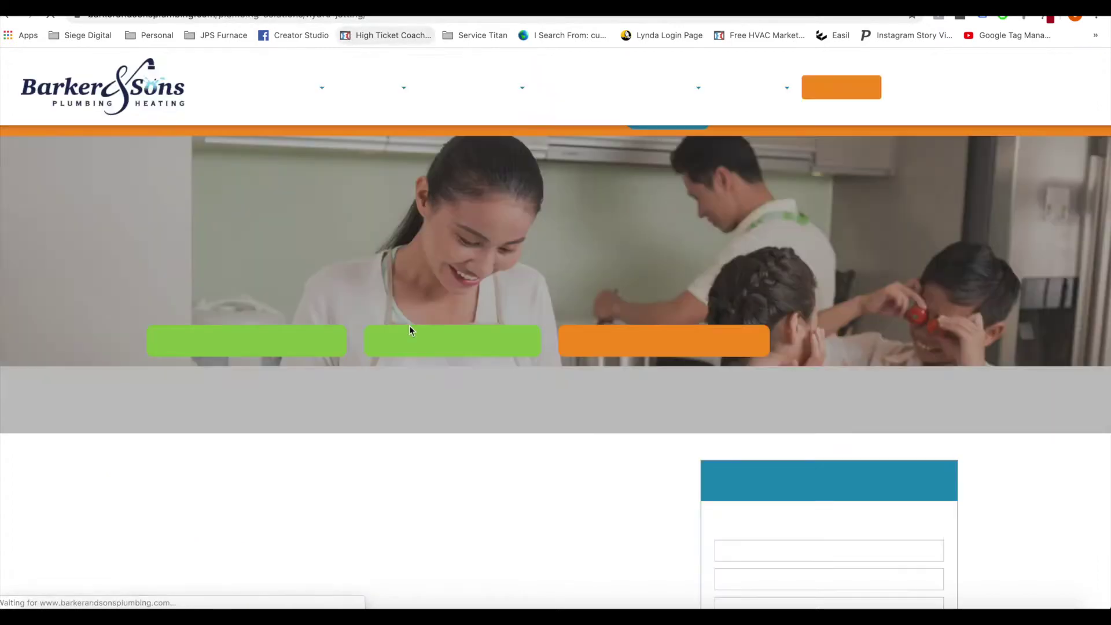
{"action": "scroll", "coordinate": [405, 319], "scroll_direction": "down", "scroll_amount": 2}
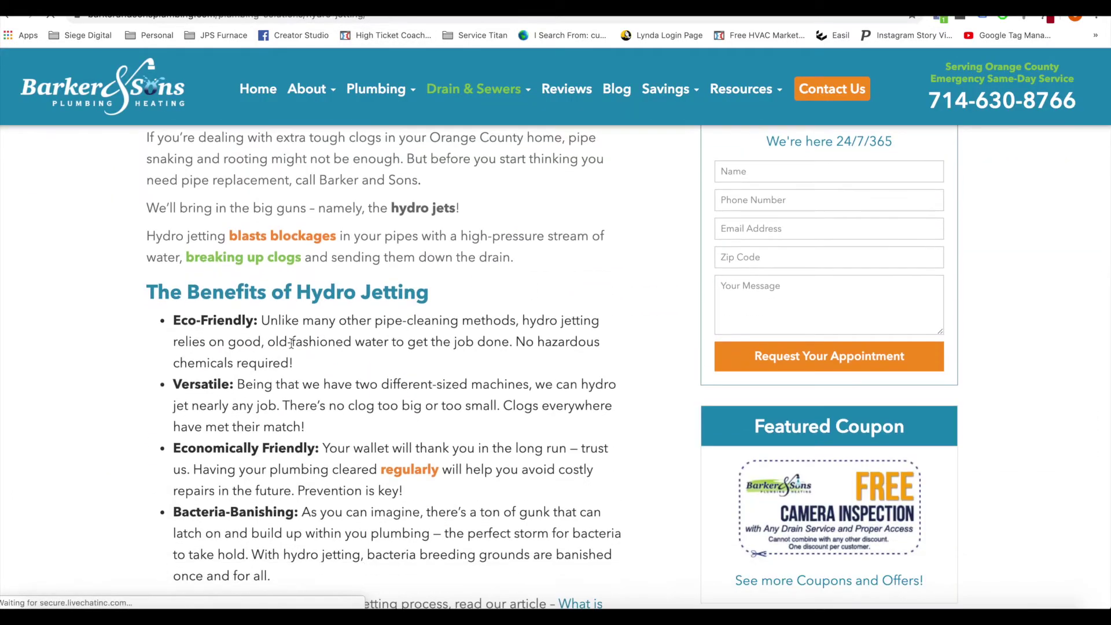
{"action": "scroll", "coordinate": [324, 208], "scroll_direction": "up", "scroll_amount": 1}
{"action": "scroll", "coordinate": [319, 203], "scroll_direction": "up", "scroll_amount": 1}
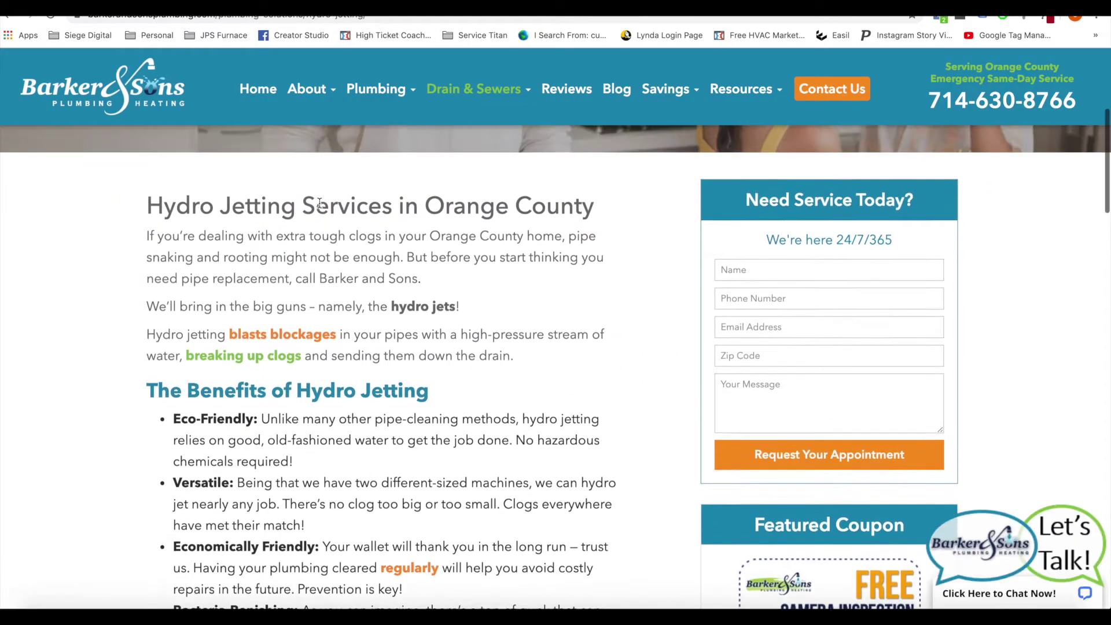
{"action": "left_click_drag", "start_coordinate": [301, 211], "coordinate": [146, 208]}
{"action": "scroll", "coordinate": [326, 263], "scroll_direction": "down", "scroll_amount": 7}
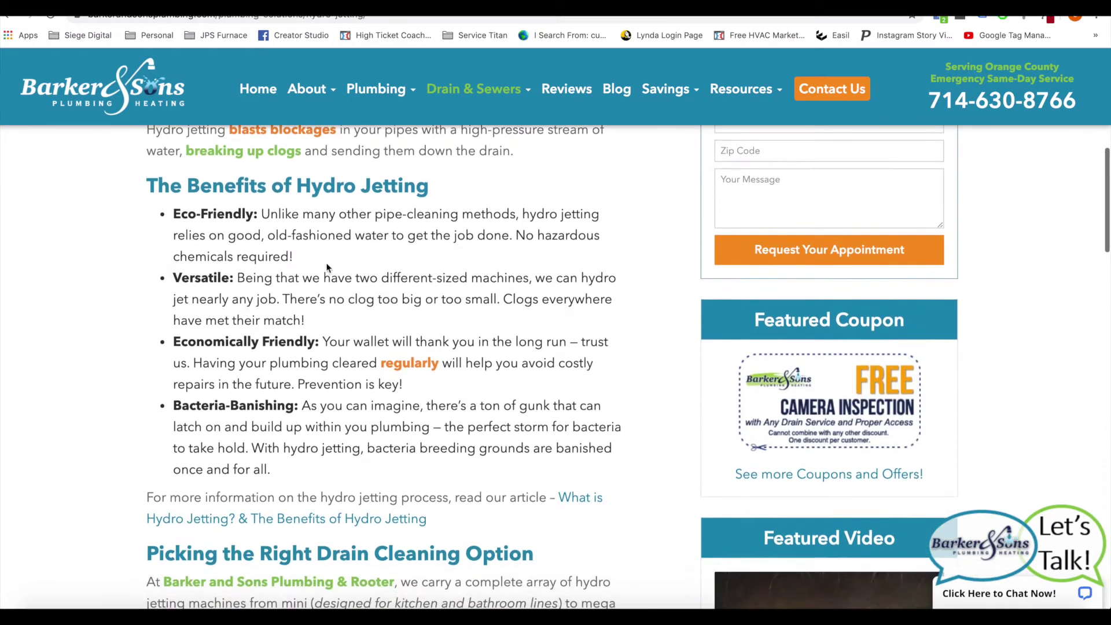
{"action": "left_click_drag", "start_coordinate": [317, 325], "coordinate": [514, 326]}
{"action": "left_click", "coordinate": [514, 325]}
Return to the top of the Barker & Sons page and select its web address.
{"action": "scroll", "coordinate": [514, 325], "scroll_direction": "up", "scroll_amount": 4}
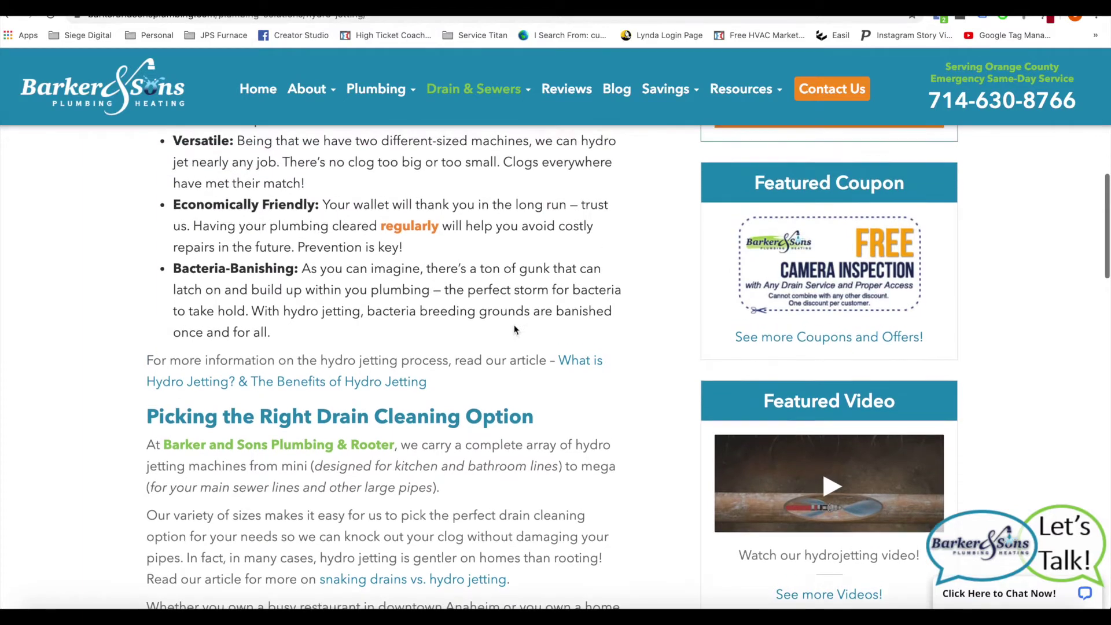
{"action": "scroll", "coordinate": [514, 329], "scroll_direction": "up", "scroll_amount": 2}
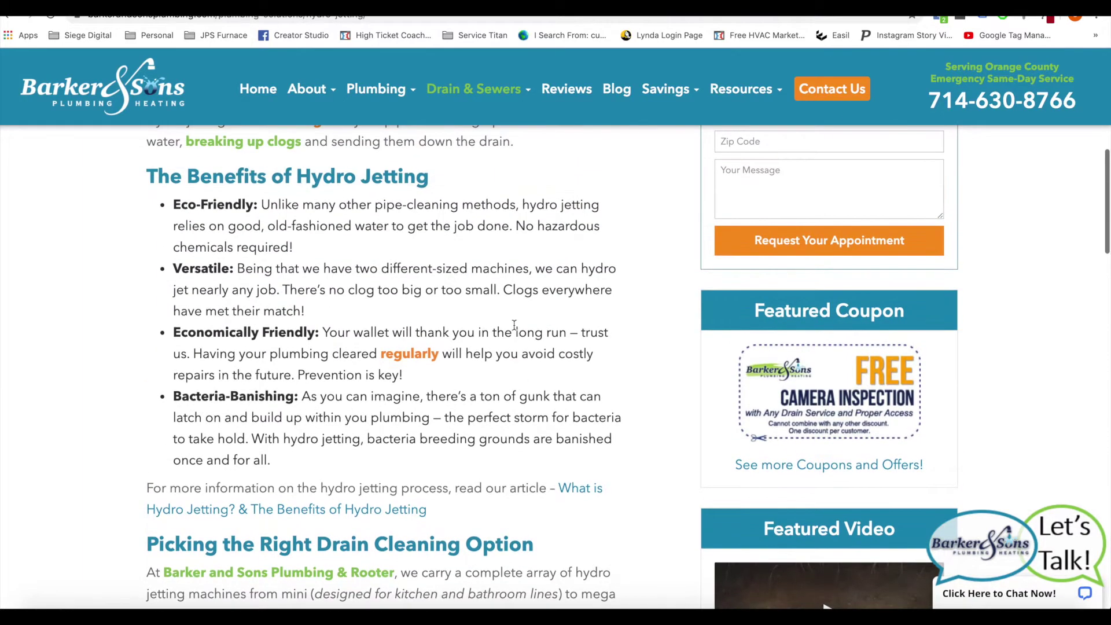
{"action": "scroll", "coordinate": [514, 326], "scroll_direction": "up", "scroll_amount": 1}
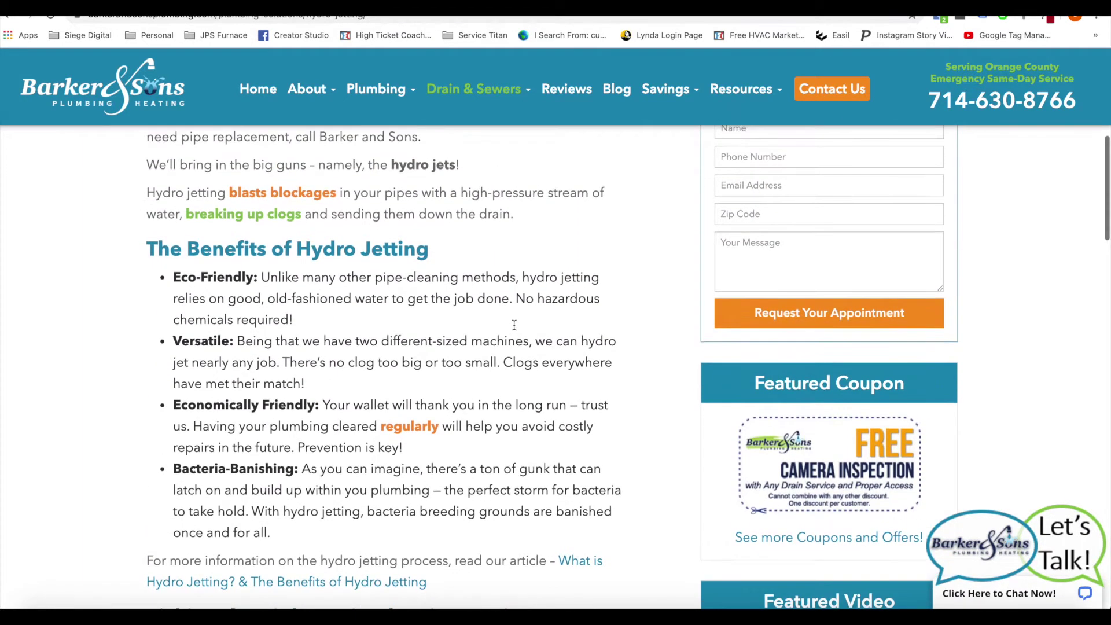
{"action": "scroll", "coordinate": [514, 325], "scroll_direction": "up", "scroll_amount": 6}
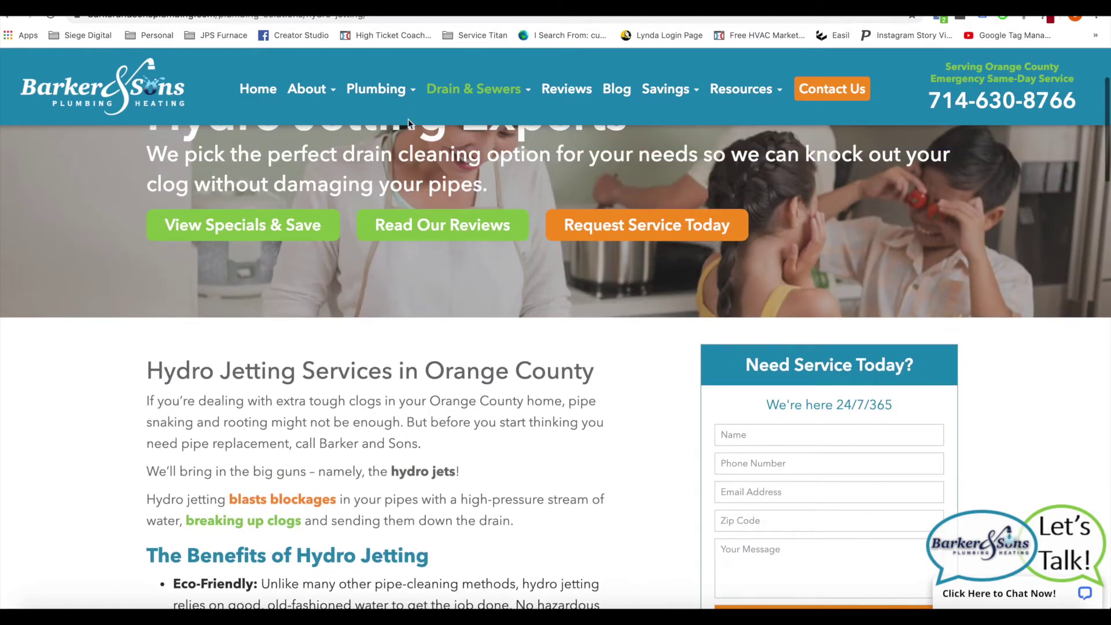
{"action": "left_click", "coordinate": [350, 17]}
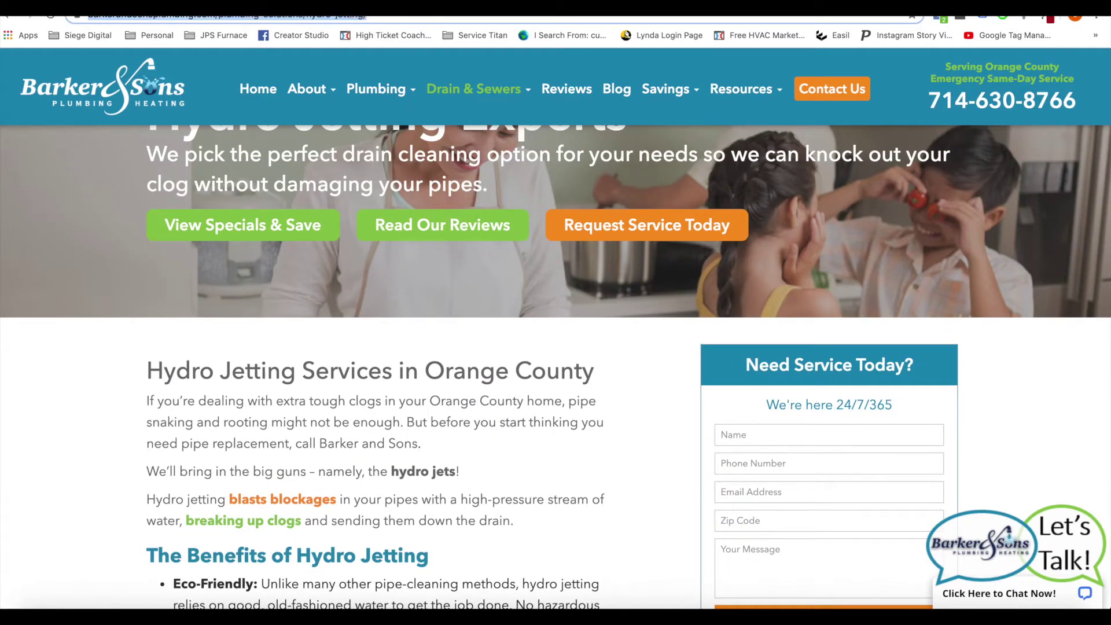
Go back to the Semrush positions report for bluefrogorangecounty.com.
{"action": "key", "text": "ctrl+Tab"}
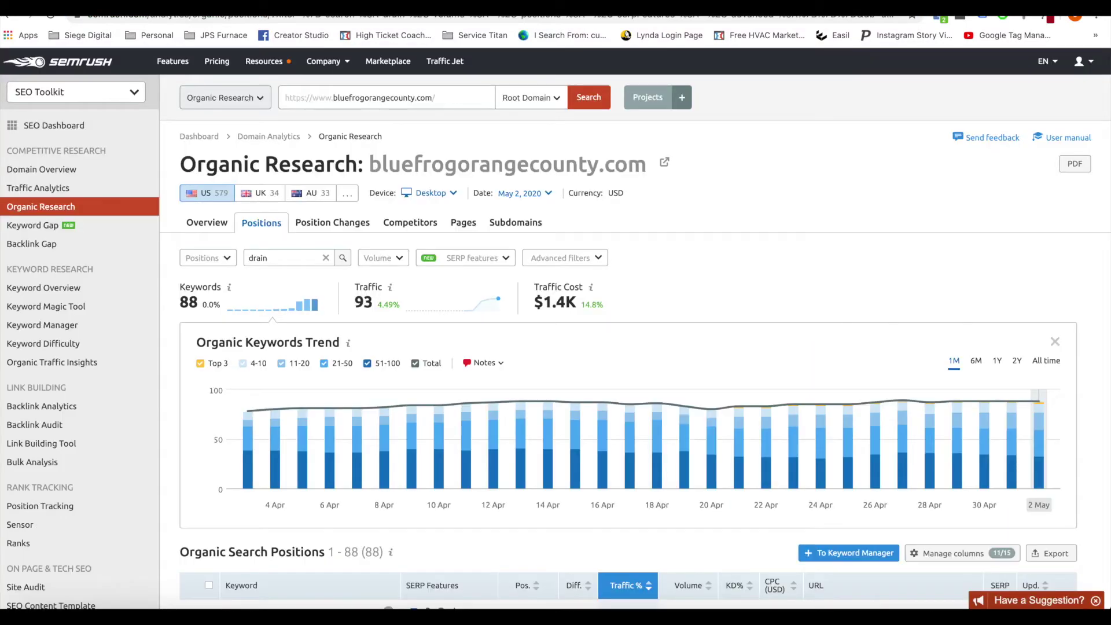
{"action": "left_click", "coordinate": [457, 99]}
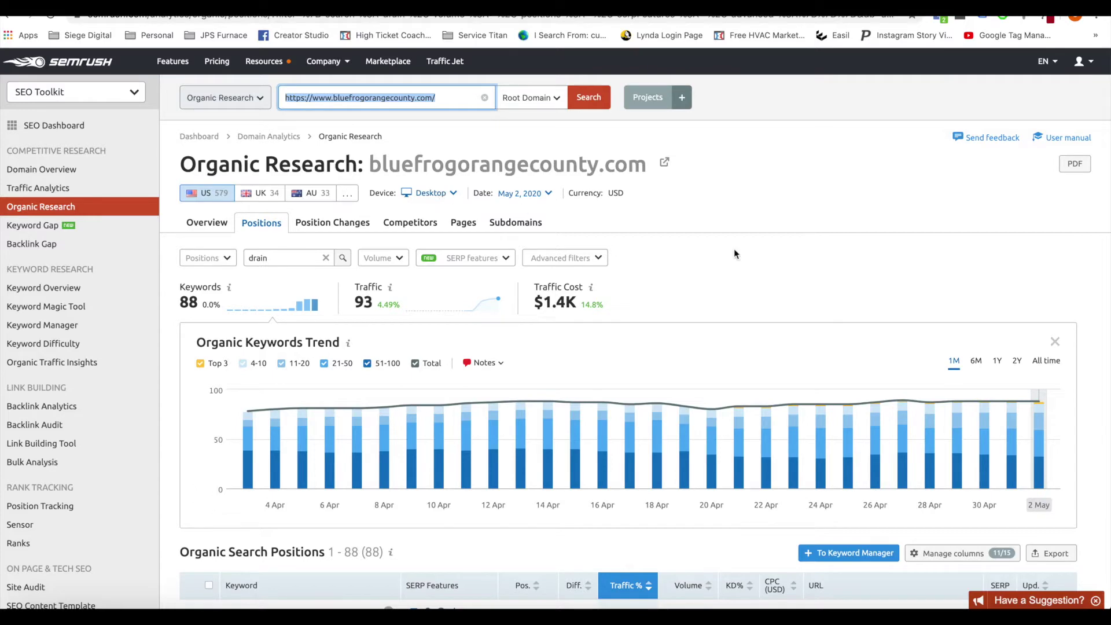
{"action": "left_click", "coordinate": [753, 225]}
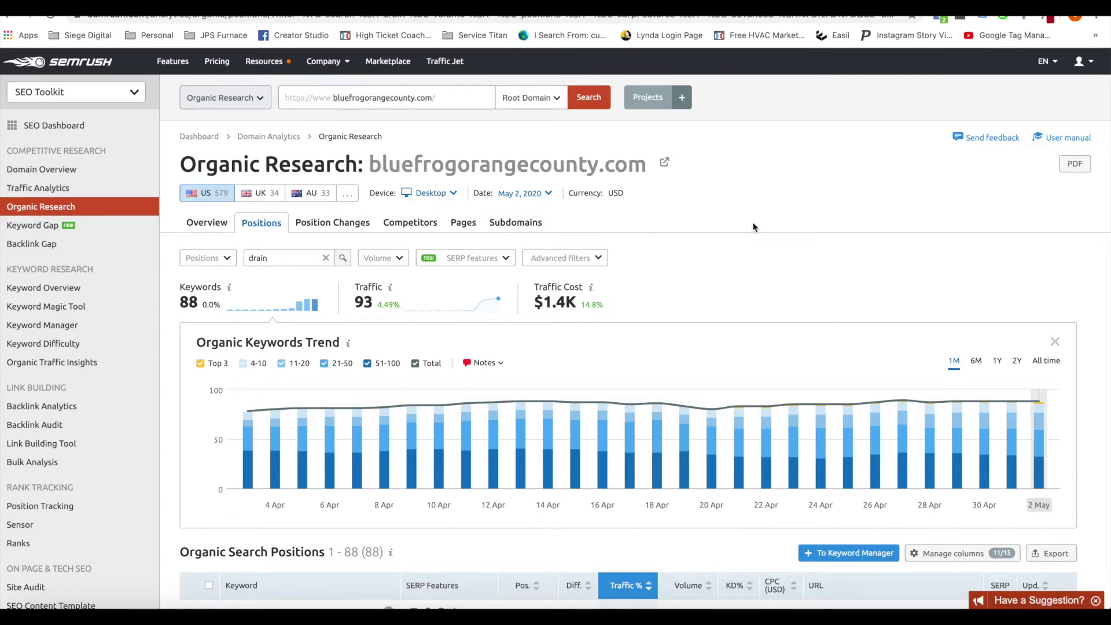
{"action": "scroll", "coordinate": [515, 385], "scroll_direction": "down", "scroll_amount": 1}
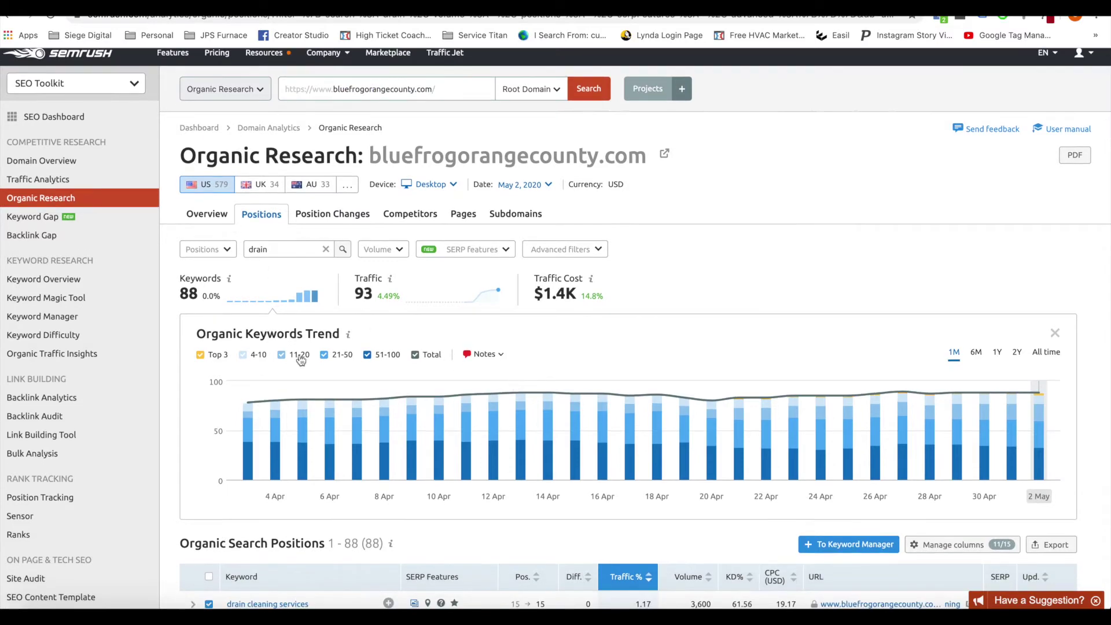
{"action": "scroll", "coordinate": [300, 360], "scroll_direction": "down", "scroll_amount": 1}
{"action": "scroll", "coordinate": [300, 360], "scroll_direction": "up", "scroll_amount": 2}
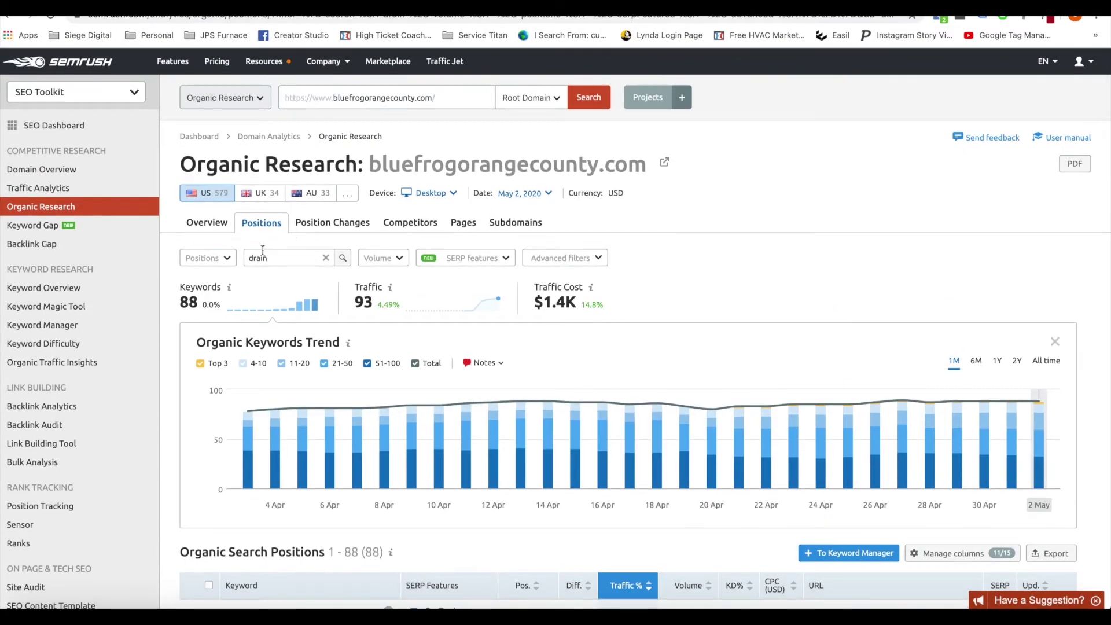
Clear the 'drain' keyword filter and reload the full 579-keyword list.
{"action": "double_click", "coordinate": [260, 258]}
{"action": "key", "text": "BackSpace"}
{"action": "left_click", "coordinate": [351, 262]}
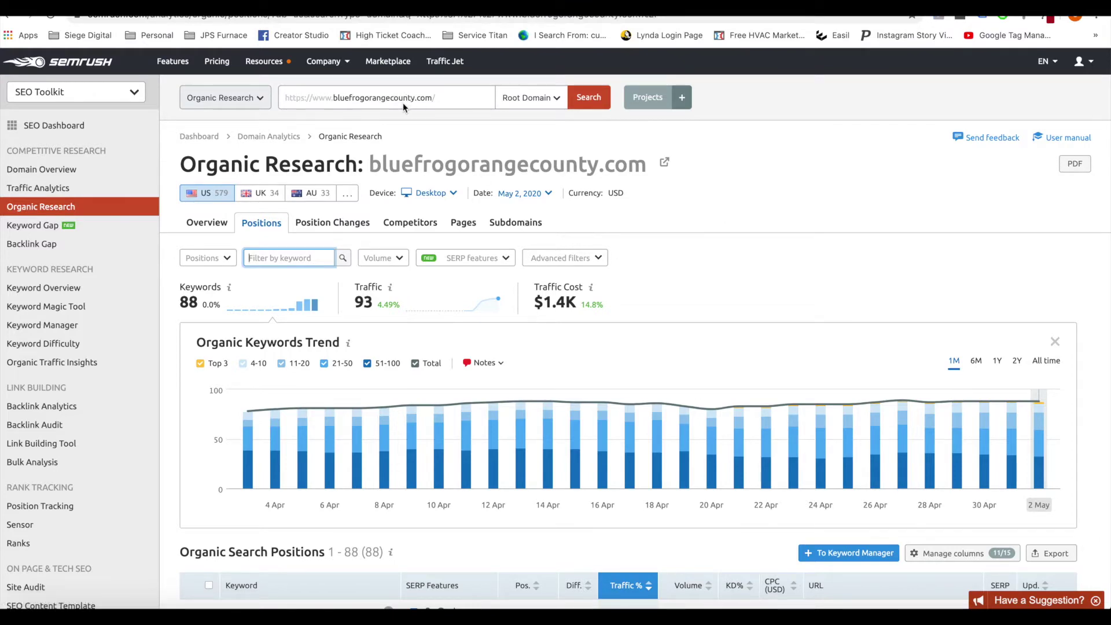
{"action": "scroll", "coordinate": [422, 297], "scroll_direction": "down", "scroll_amount": 3}
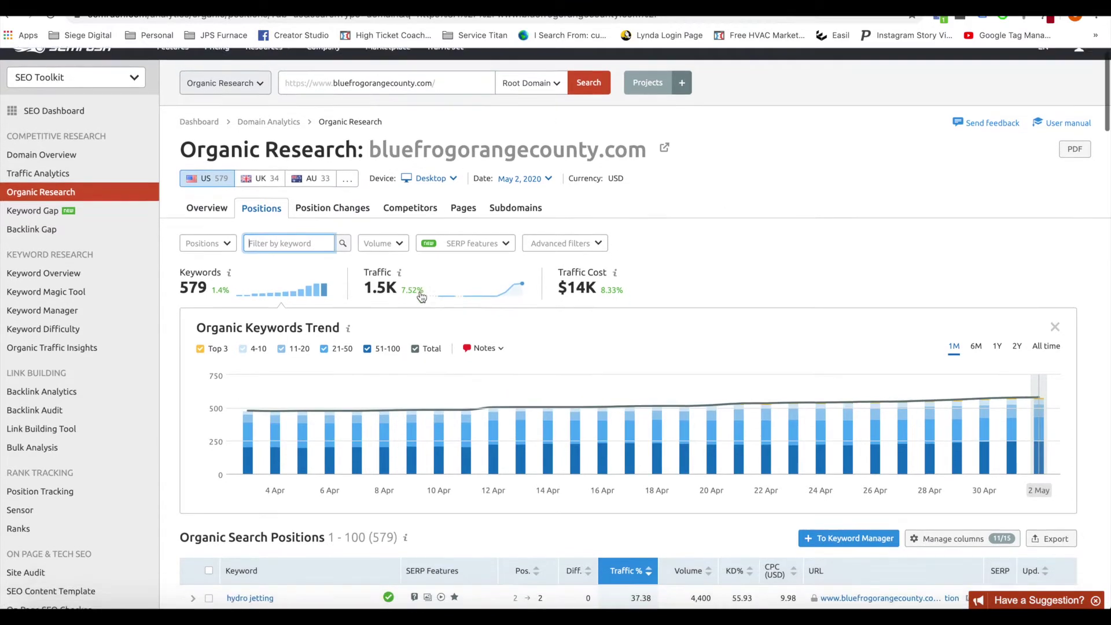
{"action": "scroll", "coordinate": [421, 297], "scroll_direction": "down", "scroll_amount": 10}
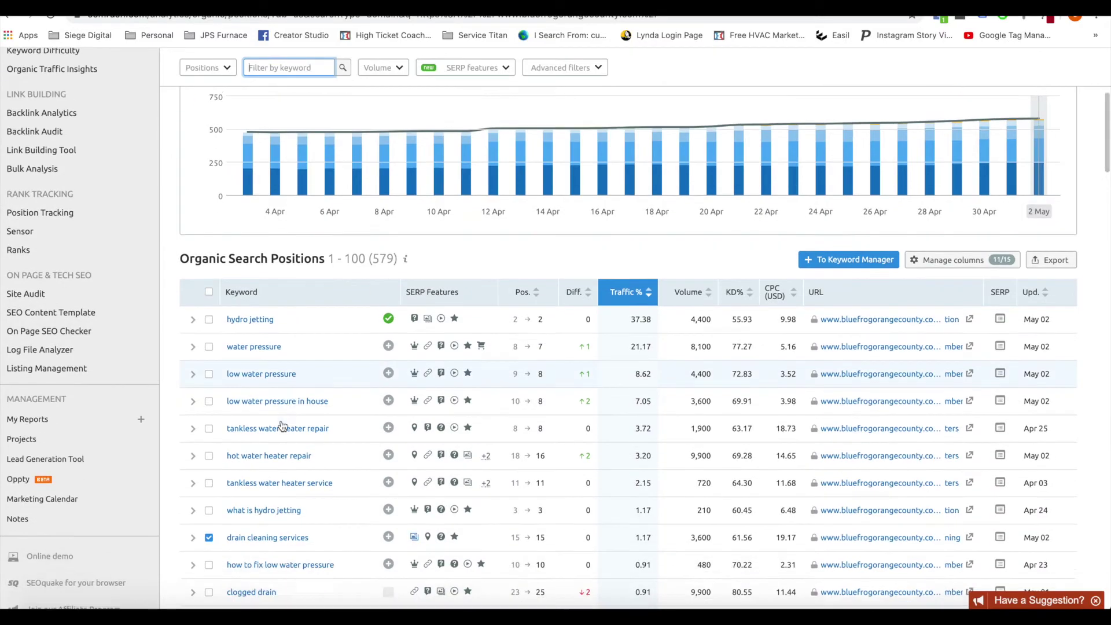
{"action": "scroll", "coordinate": [282, 426], "scroll_direction": "down", "scroll_amount": 20}
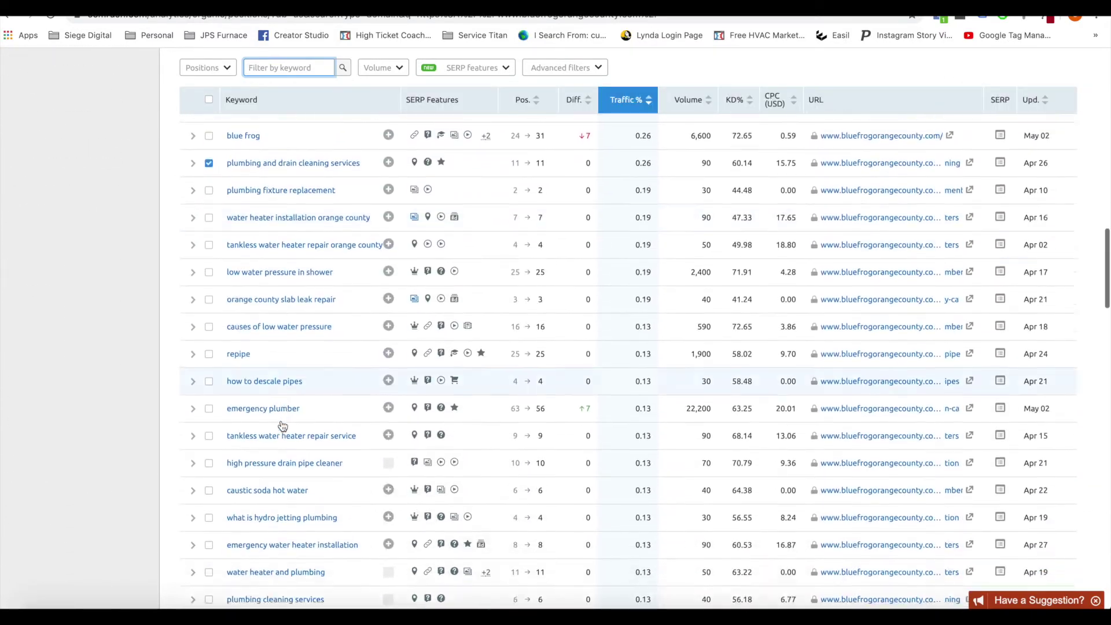
{"action": "scroll", "coordinate": [282, 426], "scroll_direction": "up", "scroll_amount": 20}
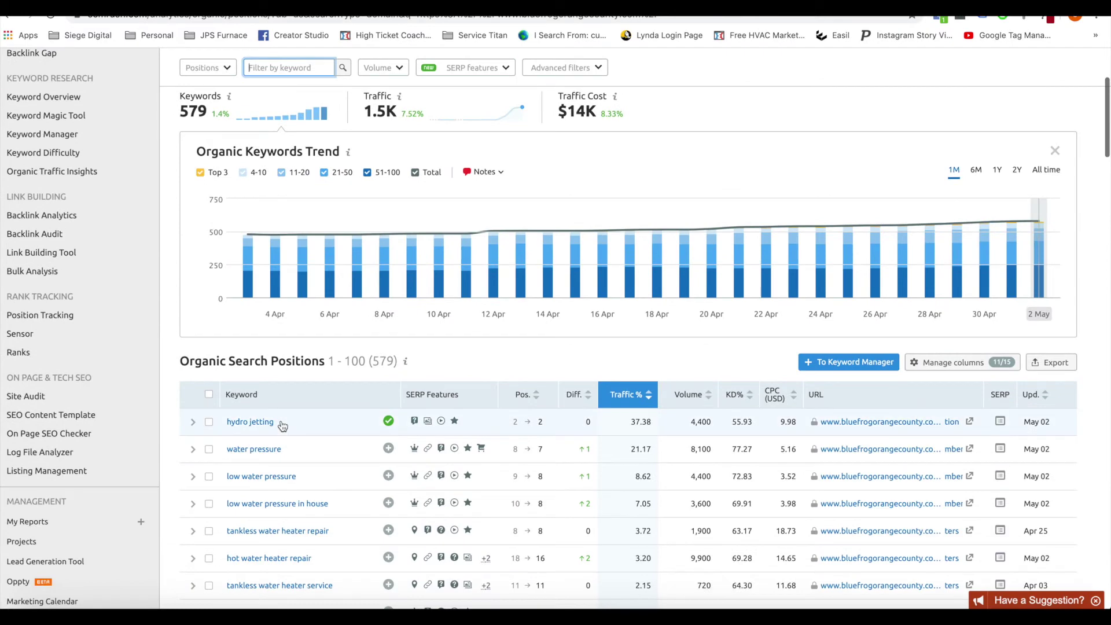
Return to the top of the report and start typing 'drain' into the keyword filter.
{"action": "mouse_move", "coordinate": [434, 397]}
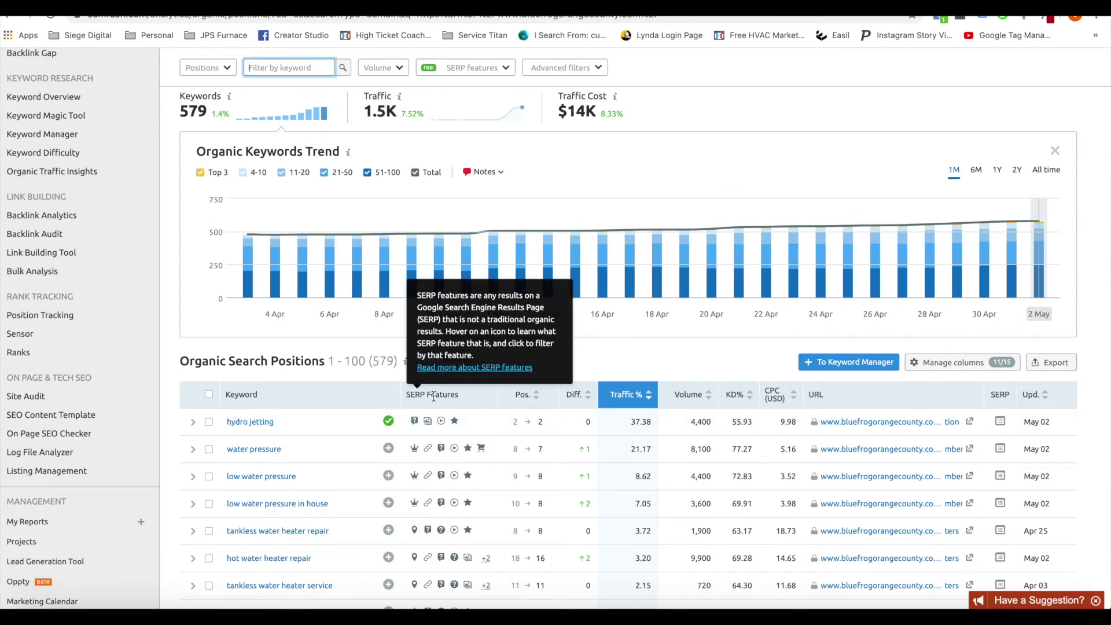
{"action": "scroll", "coordinate": [473, 253], "scroll_direction": "up", "scroll_amount": 2}
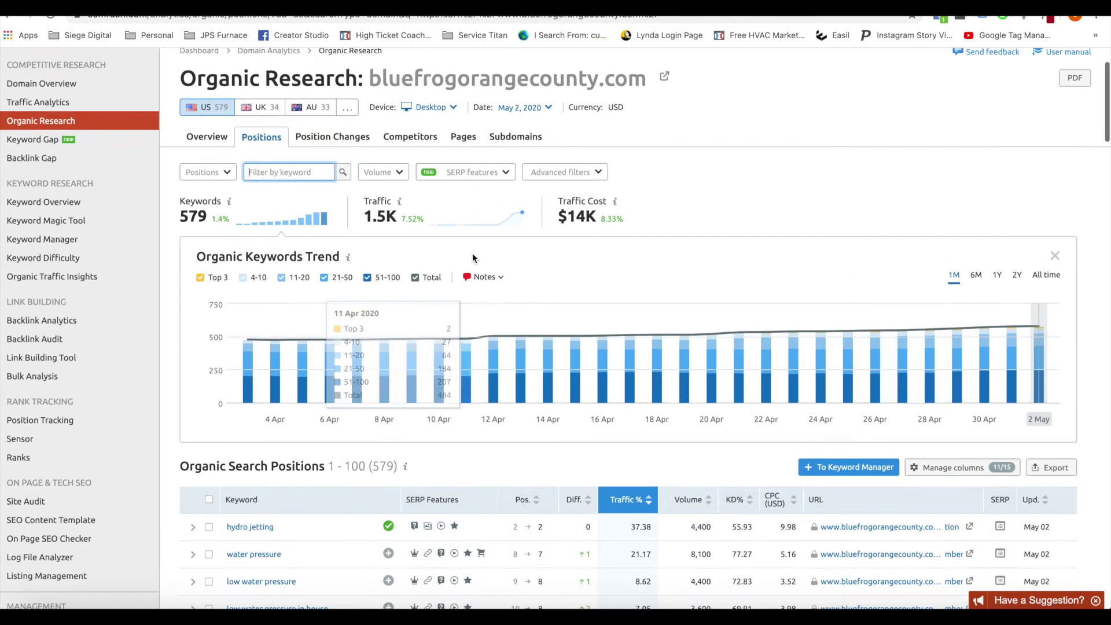
{"action": "scroll", "coordinate": [404, 376], "scroll_direction": "up", "scroll_amount": 1}
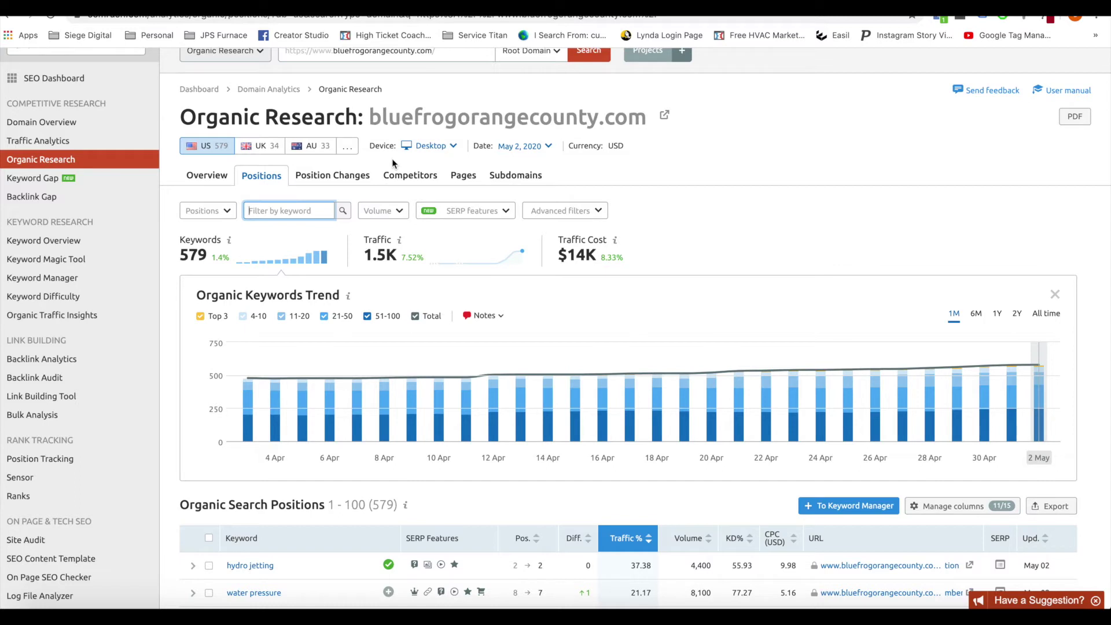
{"action": "type", "text": "drain"}
Apply the 'drain' keyword filter, narrowing the list to 88 keywords.
{"action": "left_click", "coordinate": [343, 210]}
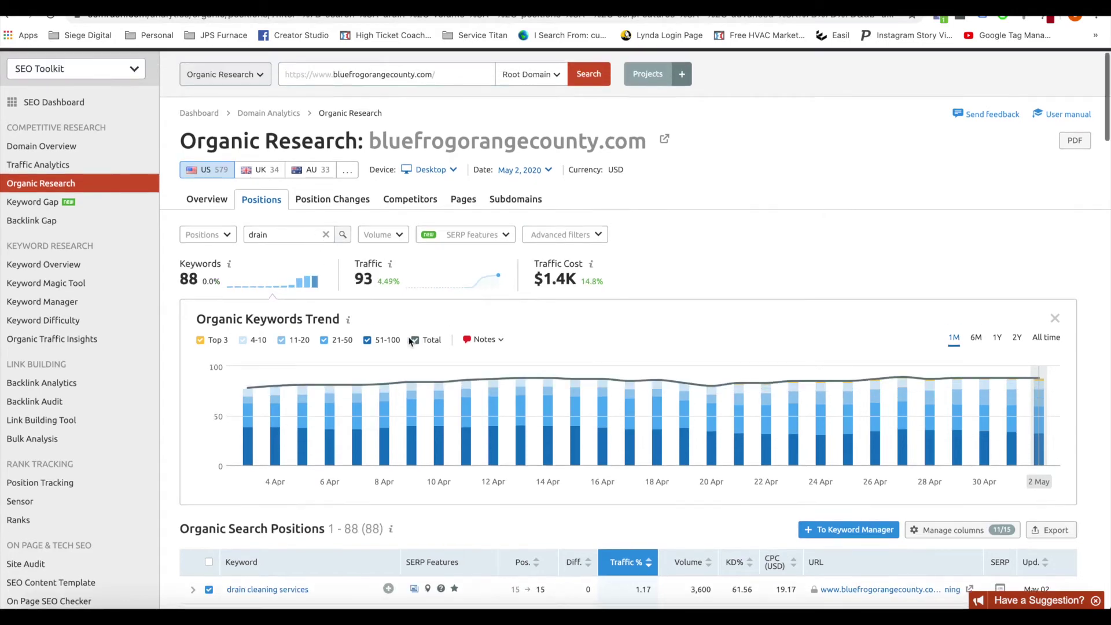
{"action": "scroll", "coordinate": [409, 341], "scroll_direction": "down", "scroll_amount": 2}
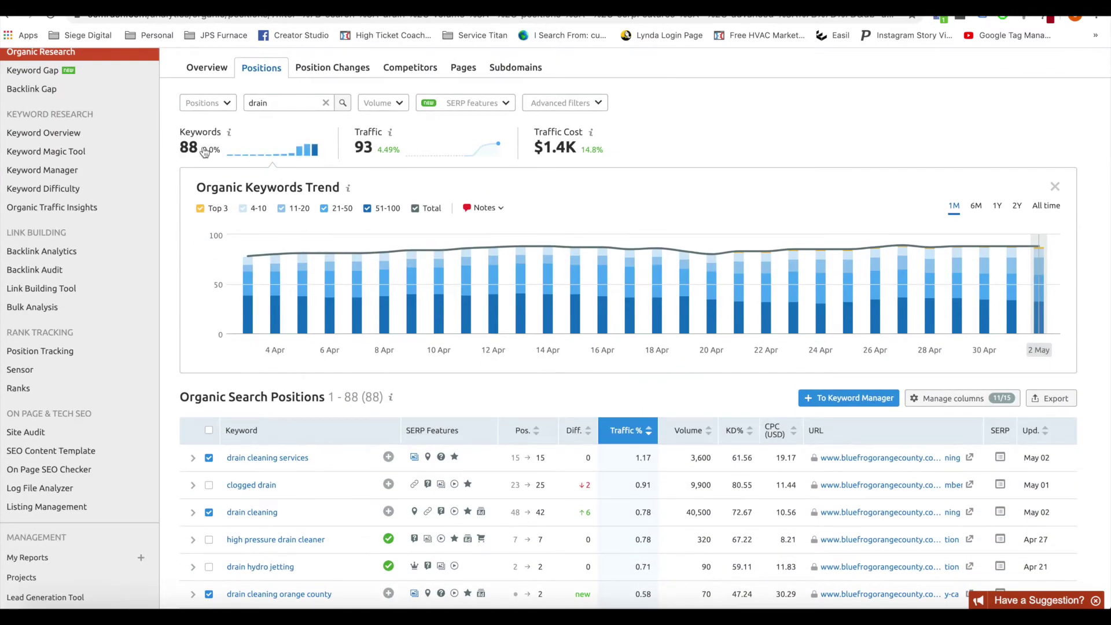
{"action": "mouse_move", "coordinate": [226, 249]}
{"action": "scroll", "coordinate": [228, 326], "scroll_direction": "up", "scroll_amount": 2}
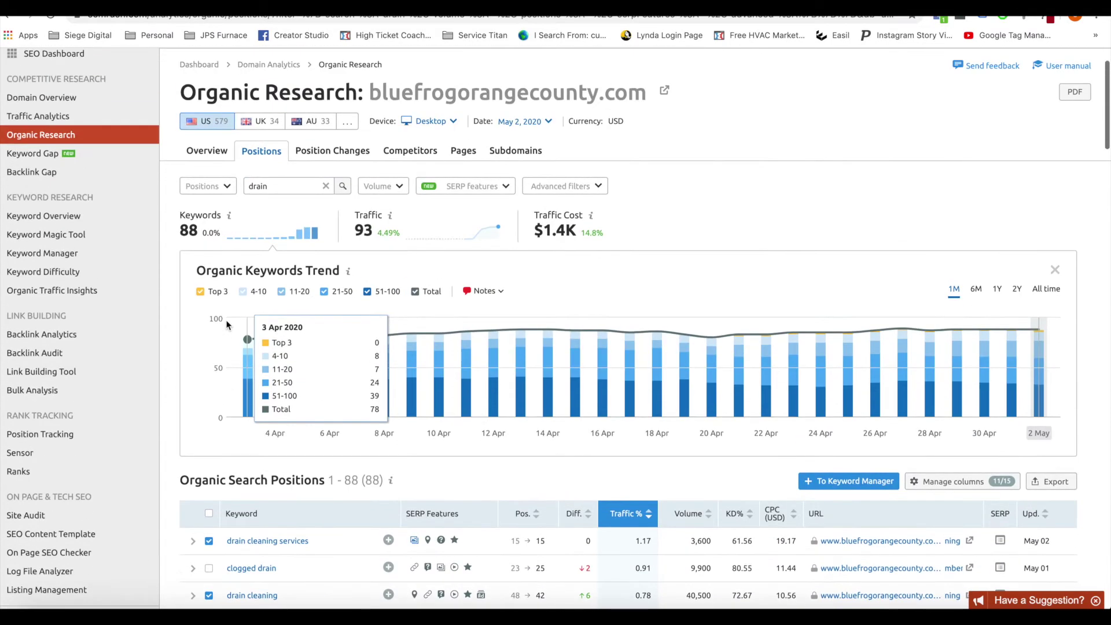
Sort the 88 drain keywords by search volume.
{"action": "double_click", "coordinate": [258, 186]}
{"action": "scroll", "coordinate": [395, 487], "scroll_direction": "down", "scroll_amount": 1}
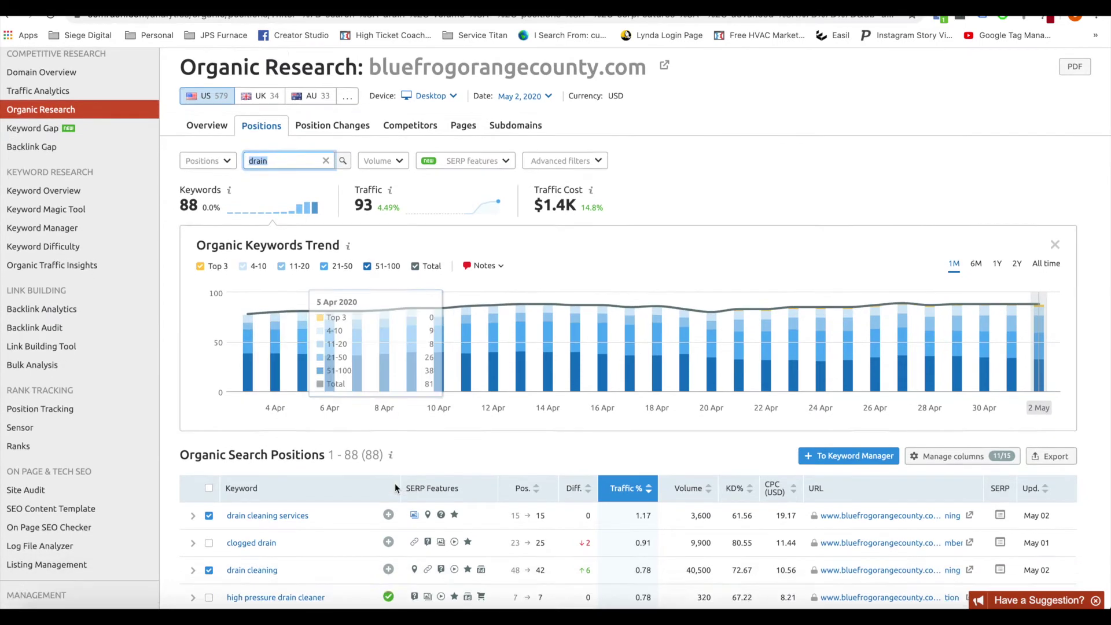
{"action": "scroll", "coordinate": [395, 488], "scroll_direction": "down", "scroll_amount": 4}
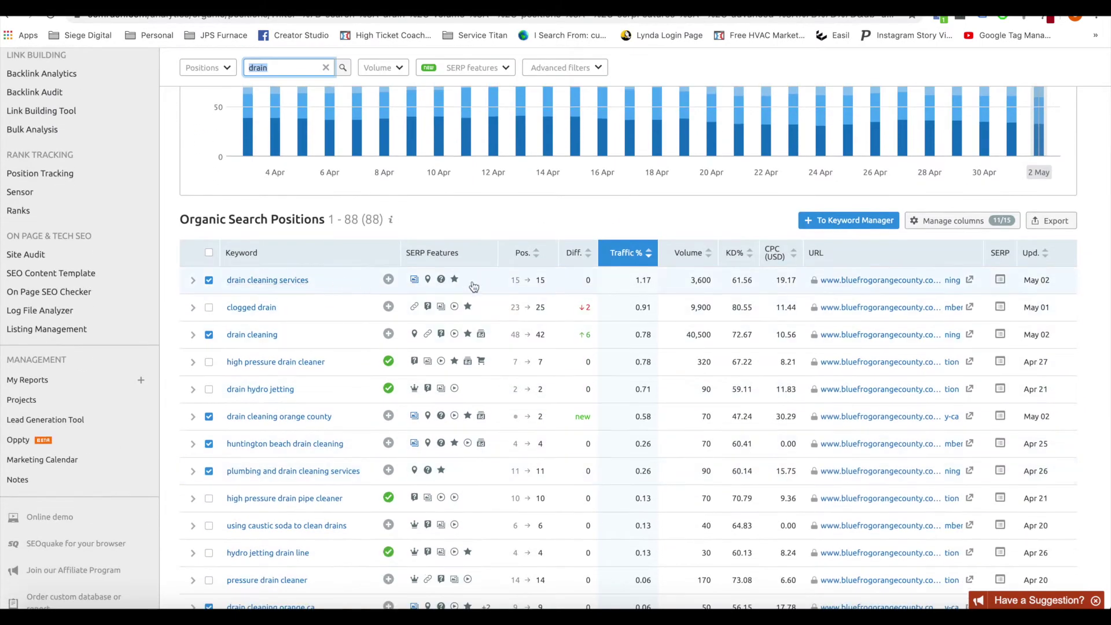
{"action": "left_click", "coordinate": [688, 253]}
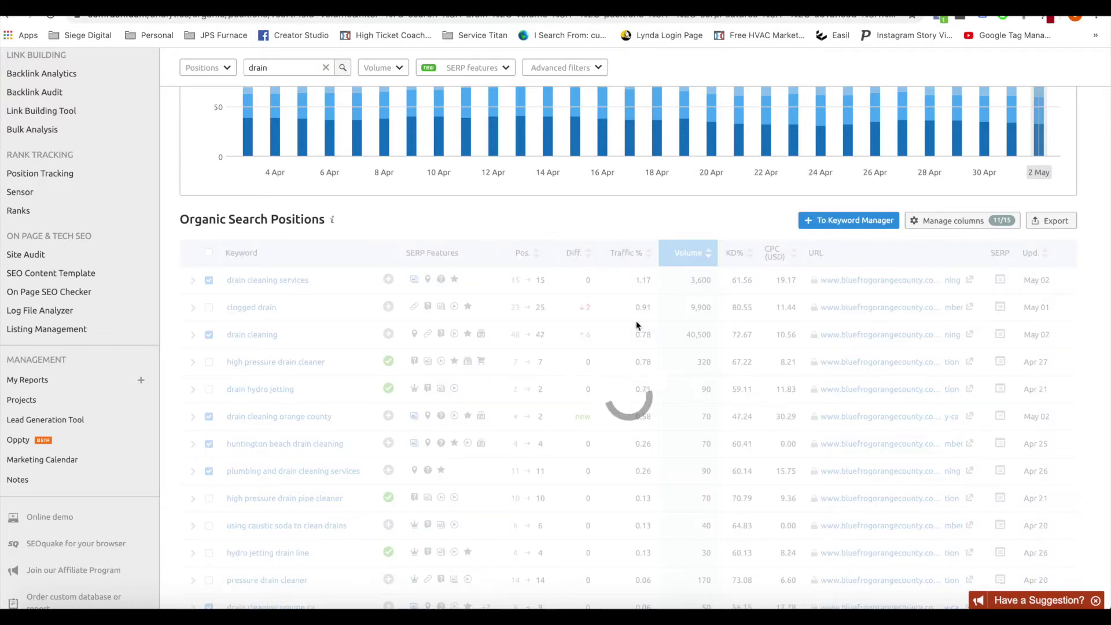
Browse the volume-sorted drain keywords, led by drain cleaning (40,500) and clogged drain (9,900).
{"action": "scroll", "coordinate": [467, 289], "scroll_direction": "up", "scroll_amount": 3}
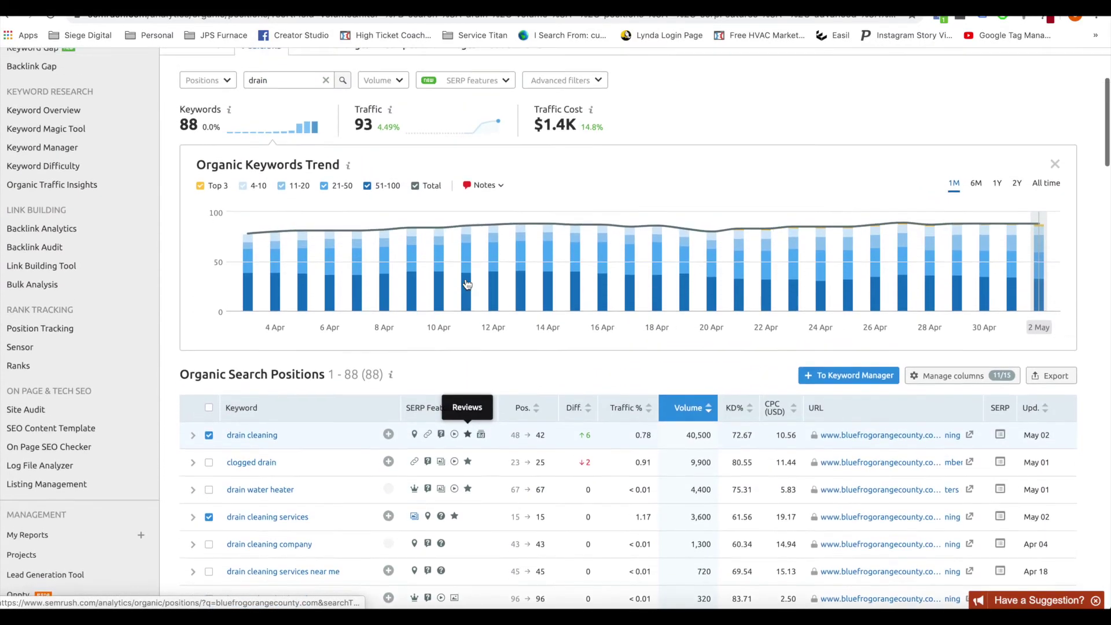
{"action": "scroll", "coordinate": [468, 284], "scroll_direction": "up", "scroll_amount": 3}
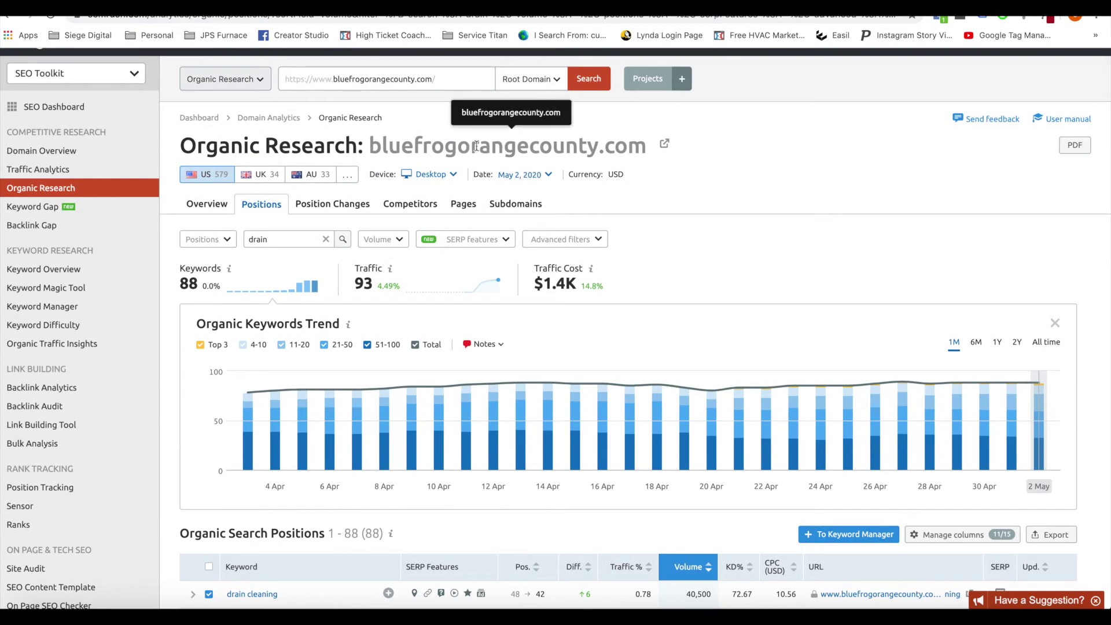
{"action": "scroll", "coordinate": [466, 147], "scroll_direction": "down", "scroll_amount": 7}
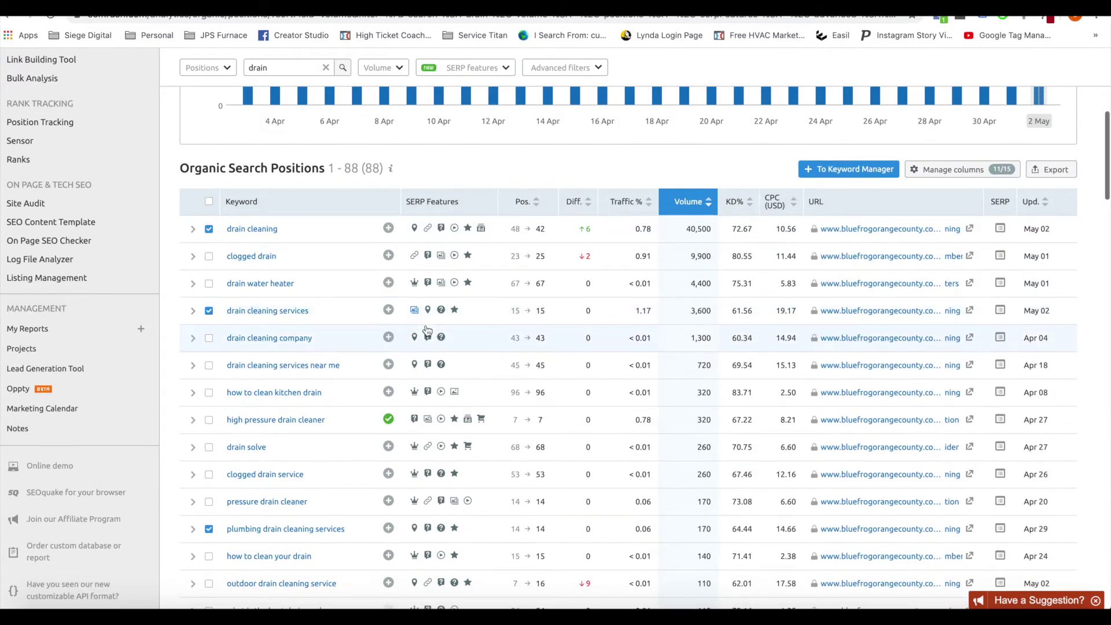
{"action": "scroll", "coordinate": [325, 380], "scroll_direction": "down", "scroll_amount": 3}
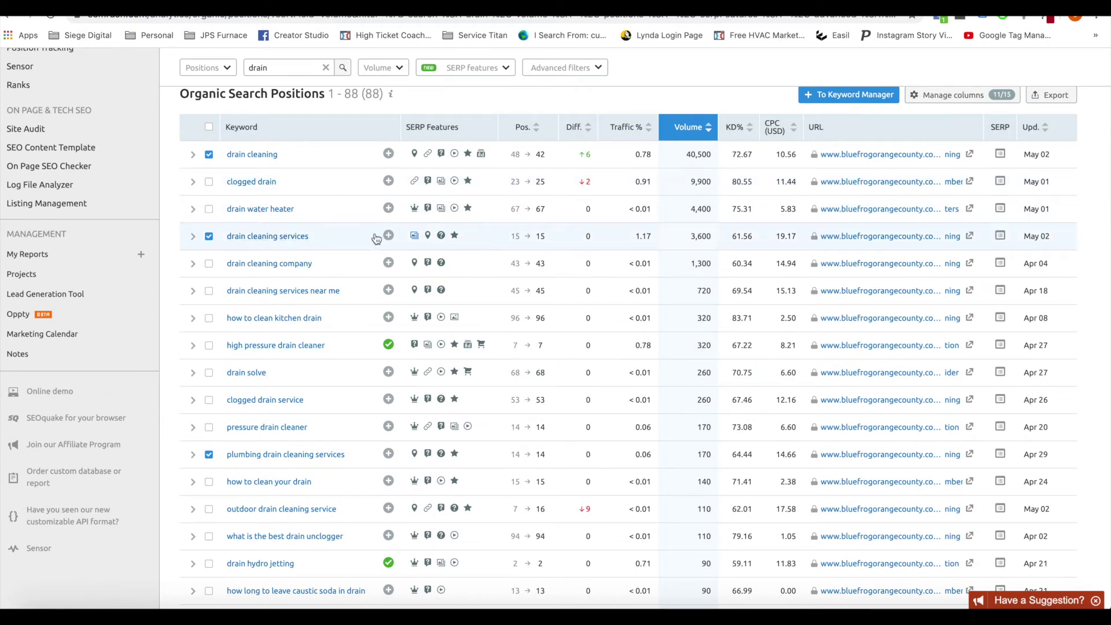
{"action": "scroll", "coordinate": [249, 419], "scroll_direction": "down", "scroll_amount": 1}
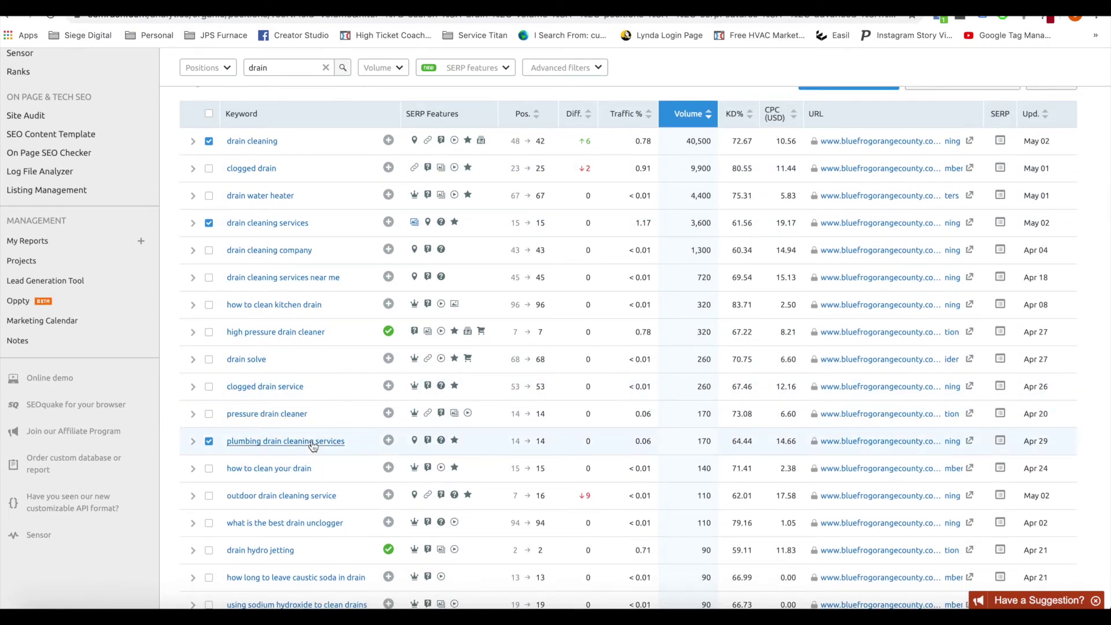
{"action": "scroll", "coordinate": [313, 446], "scroll_direction": "down", "scroll_amount": 4}
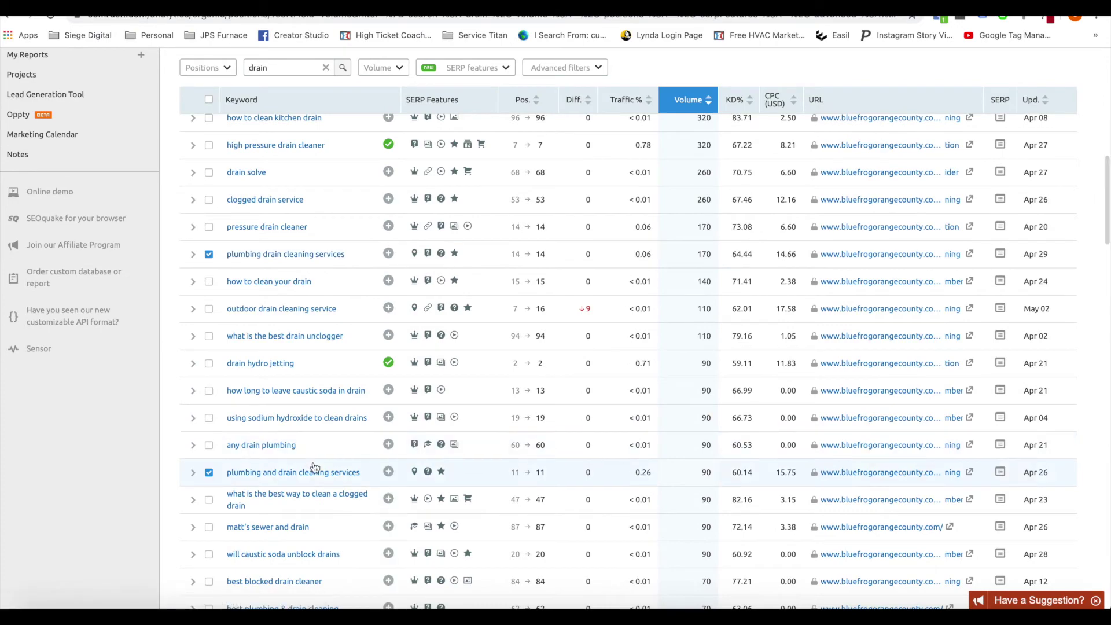
{"action": "scroll", "coordinate": [342, 497], "scroll_direction": "down", "scroll_amount": 4}
{"action": "scroll", "coordinate": [343, 498], "scroll_direction": "up", "scroll_amount": 4}
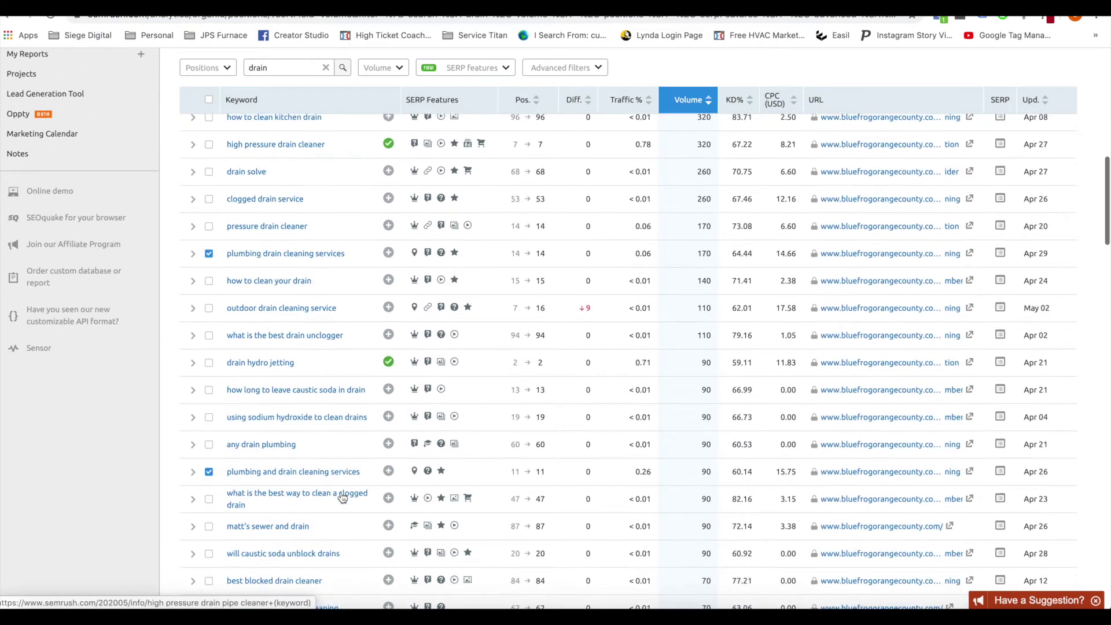
{"action": "scroll", "coordinate": [342, 497], "scroll_direction": "down", "scroll_amount": 4}
{"action": "scroll", "coordinate": [339, 496], "scroll_direction": "up", "scroll_amount": 9}
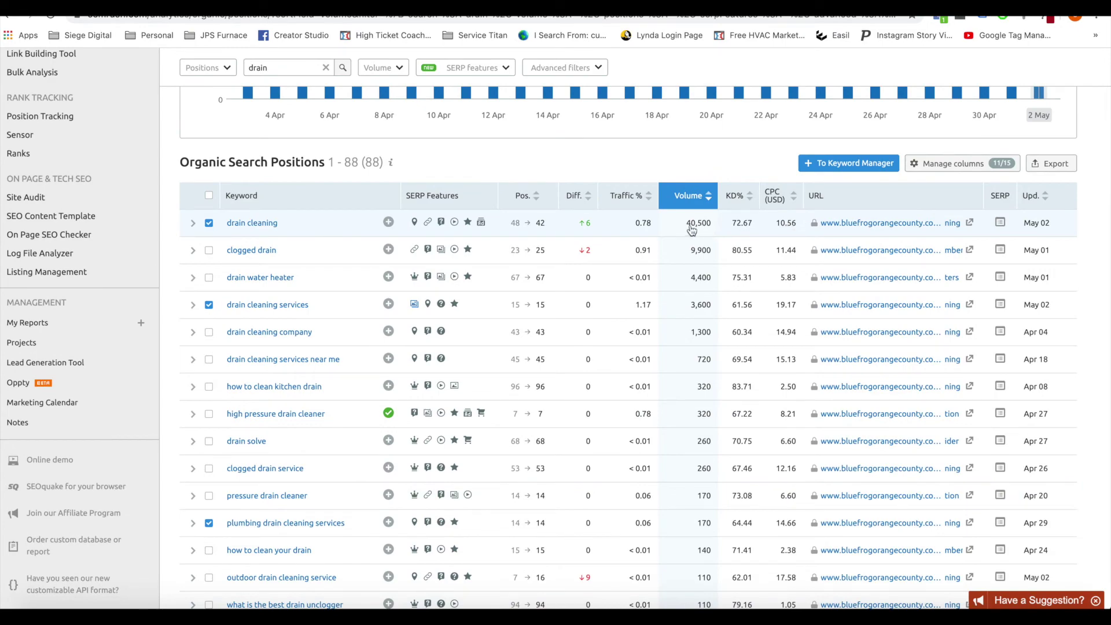
{"action": "scroll", "coordinate": [474, 418], "scroll_direction": "down", "scroll_amount": 10}
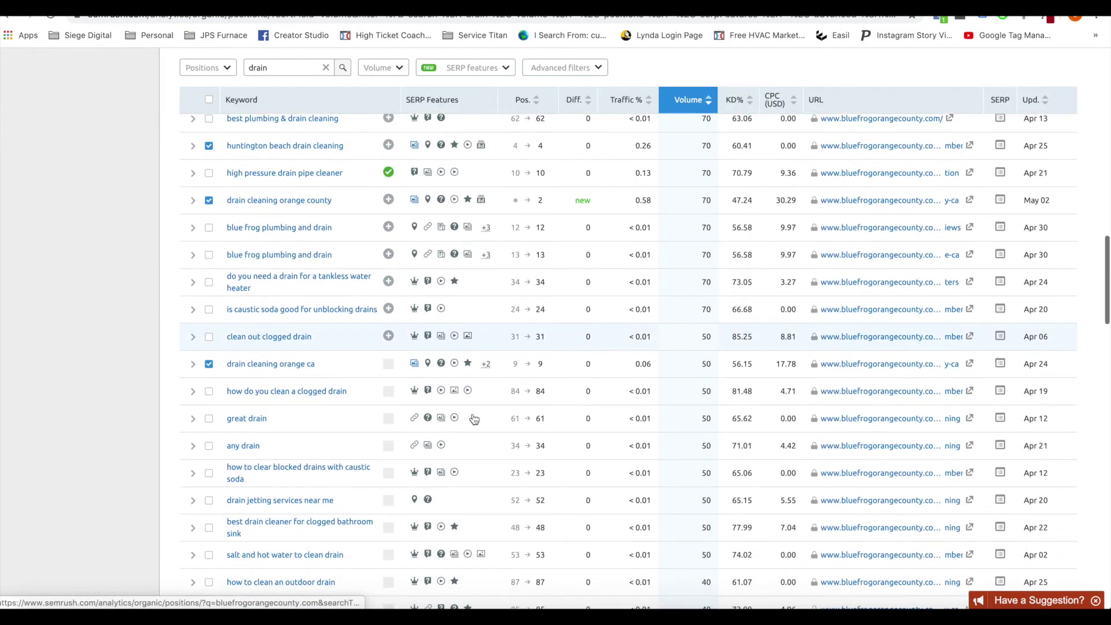
{"action": "scroll", "coordinate": [474, 419], "scroll_direction": "down", "scroll_amount": 4}
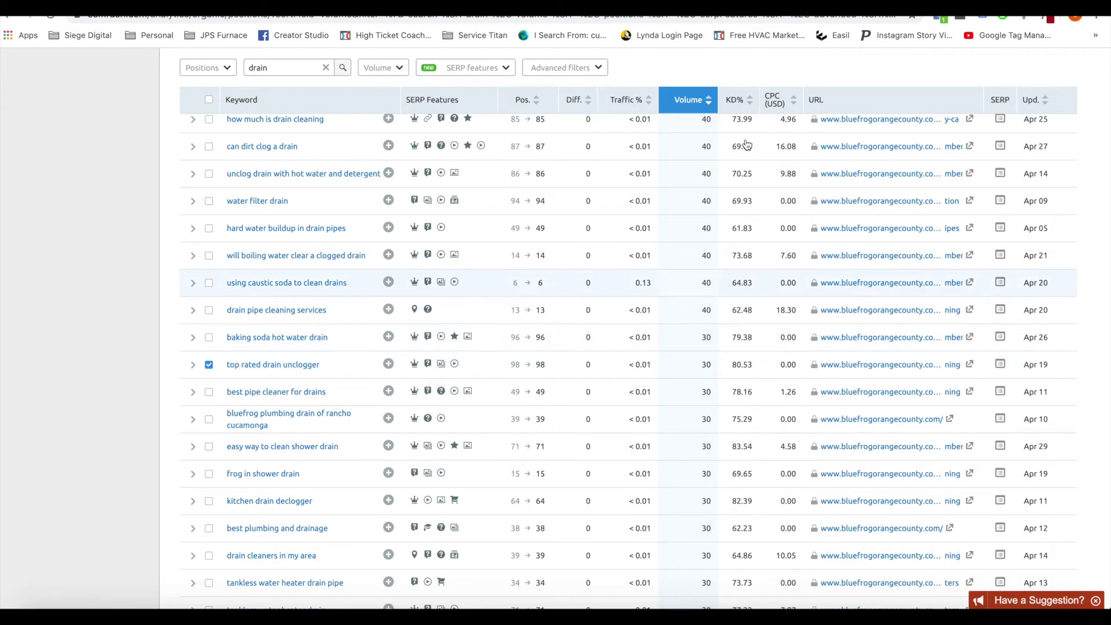
{"action": "scroll", "coordinate": [736, 377], "scroll_direction": "down", "scroll_amount": 2}
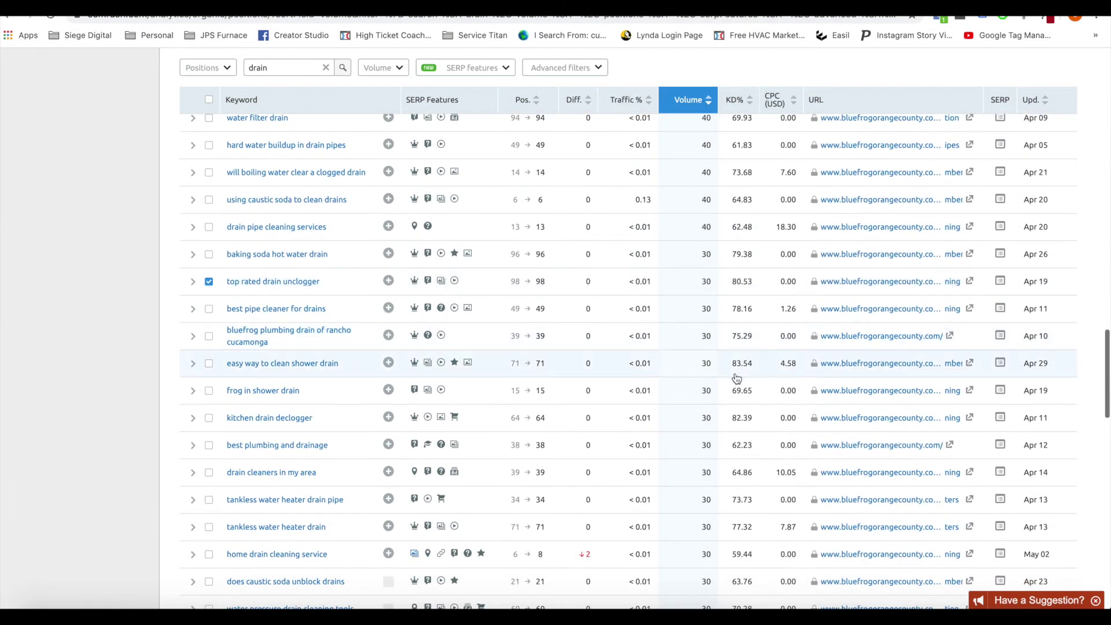
{"action": "scroll", "coordinate": [561, 310], "scroll_direction": "up", "scroll_amount": 20}
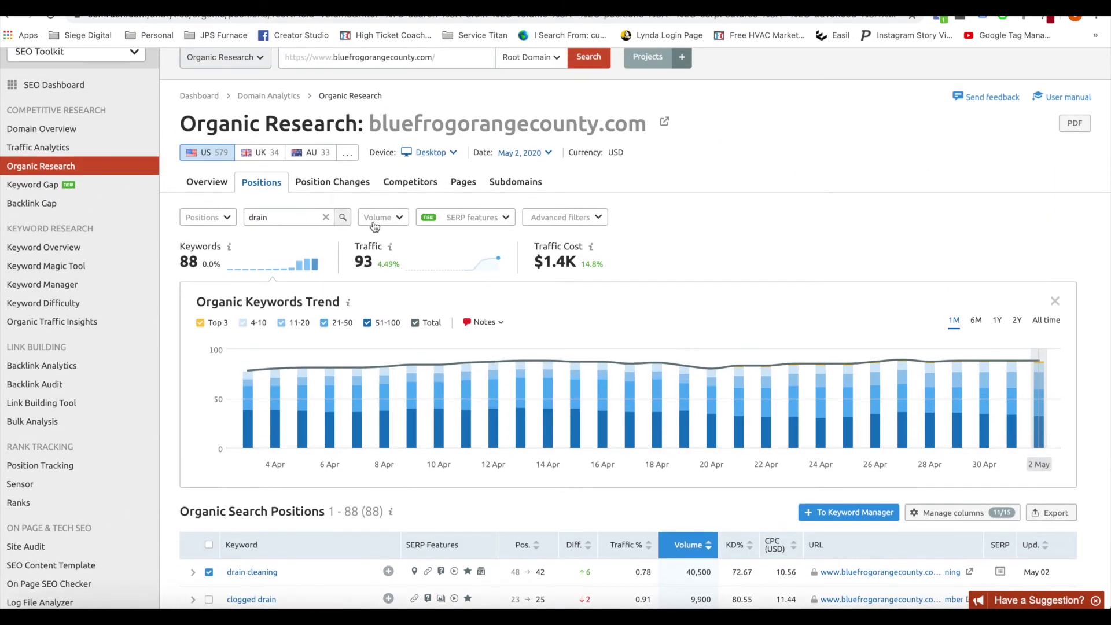
{"action": "scroll", "coordinate": [460, 429], "scroll_direction": "down", "scroll_amount": 1}
Add the ticked drain keywords to the Hydrojetting list, bringing it to 35 keywords.
{"action": "scroll", "coordinate": [727, 440], "scroll_direction": "down", "scroll_amount": 3}
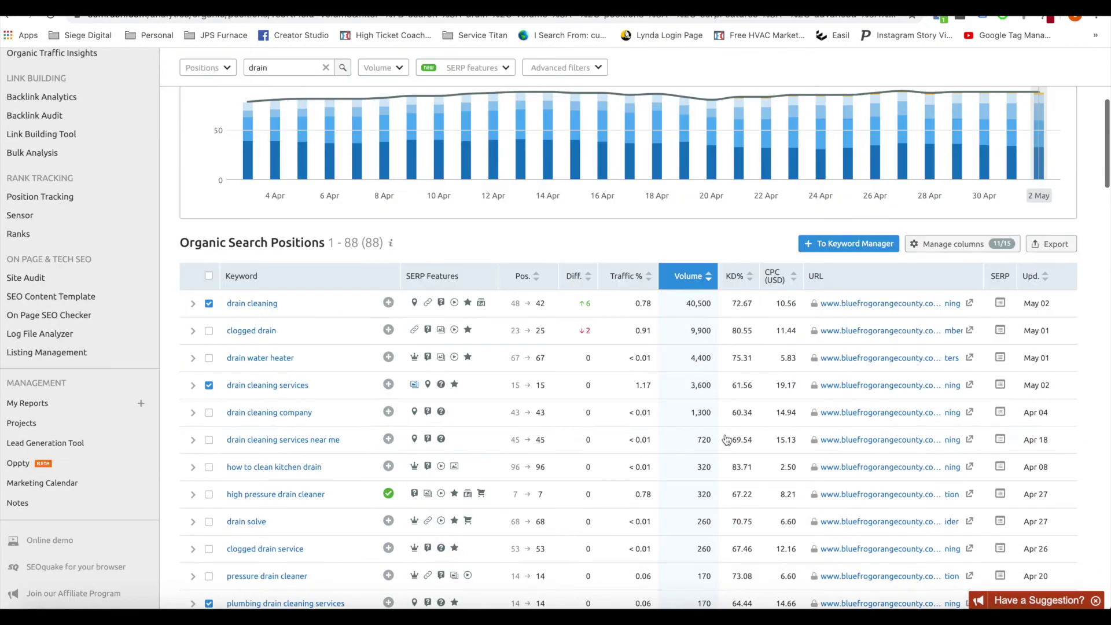
{"action": "left_click", "coordinate": [840, 245]}
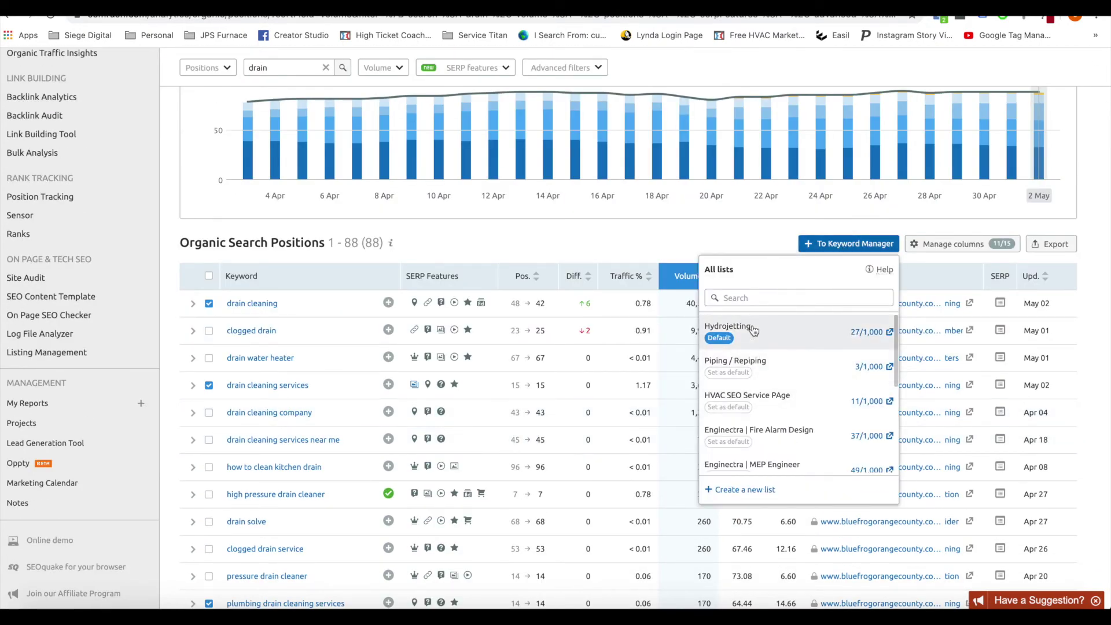
{"action": "left_click", "coordinate": [747, 339]}
{"action": "left_click", "coordinate": [759, 232]}
{"action": "scroll", "coordinate": [115, 193], "scroll_direction": "up", "scroll_amount": 3}
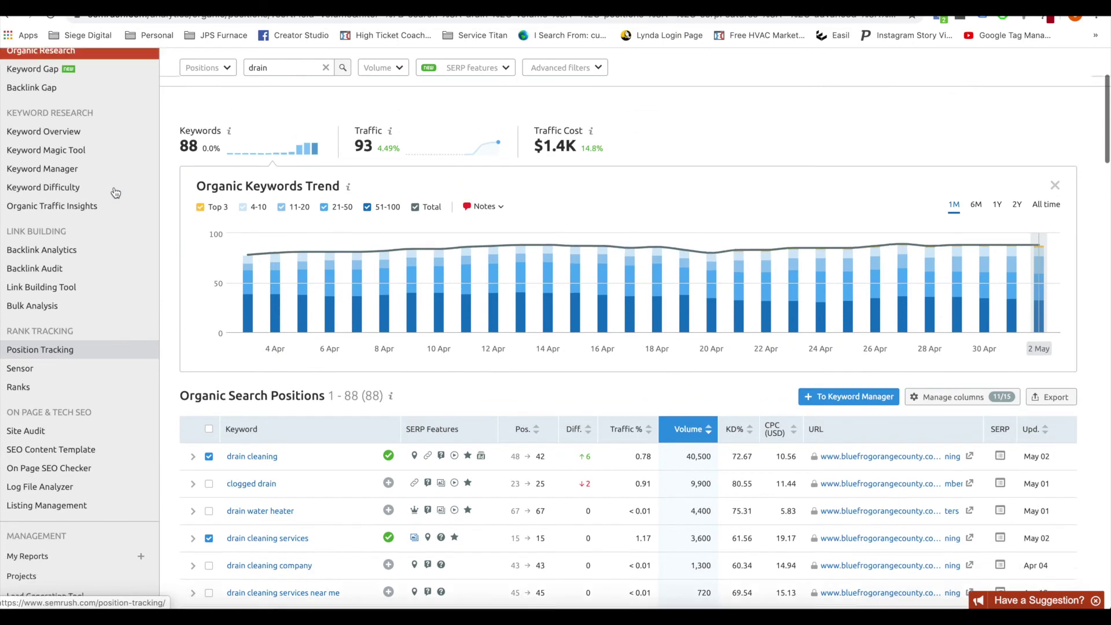
{"action": "left_click", "coordinate": [53, 185]}
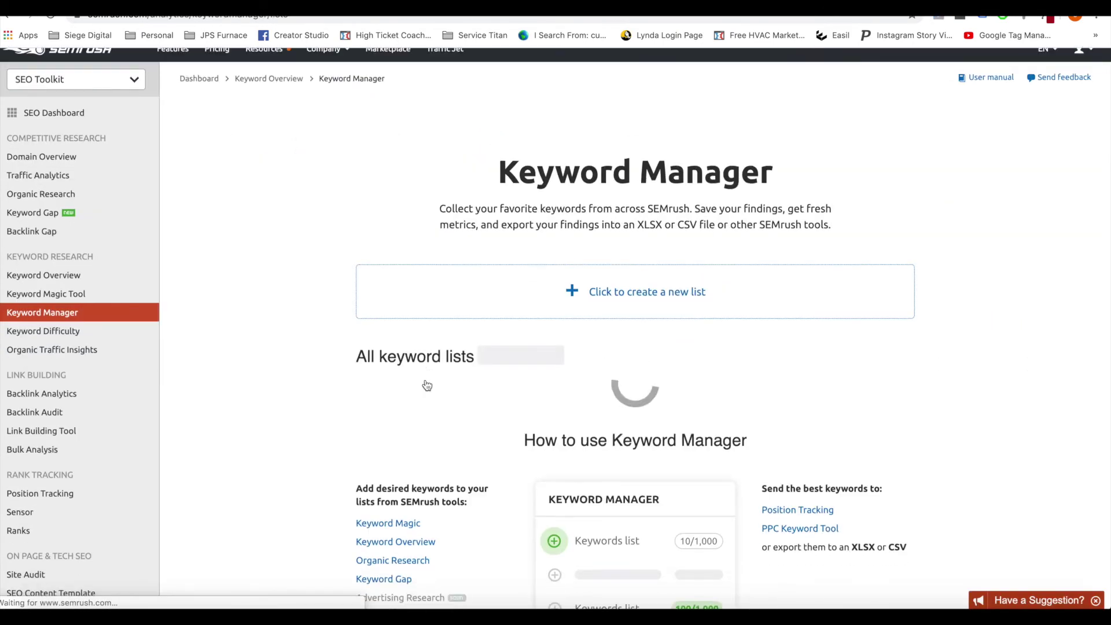
Open the 35-keyword Hydrojetting list and tick 'drain jetting services near me'.
{"action": "scroll", "coordinate": [426, 385], "scroll_direction": "down", "scroll_amount": 3}
{"action": "left_click", "coordinate": [422, 248]}
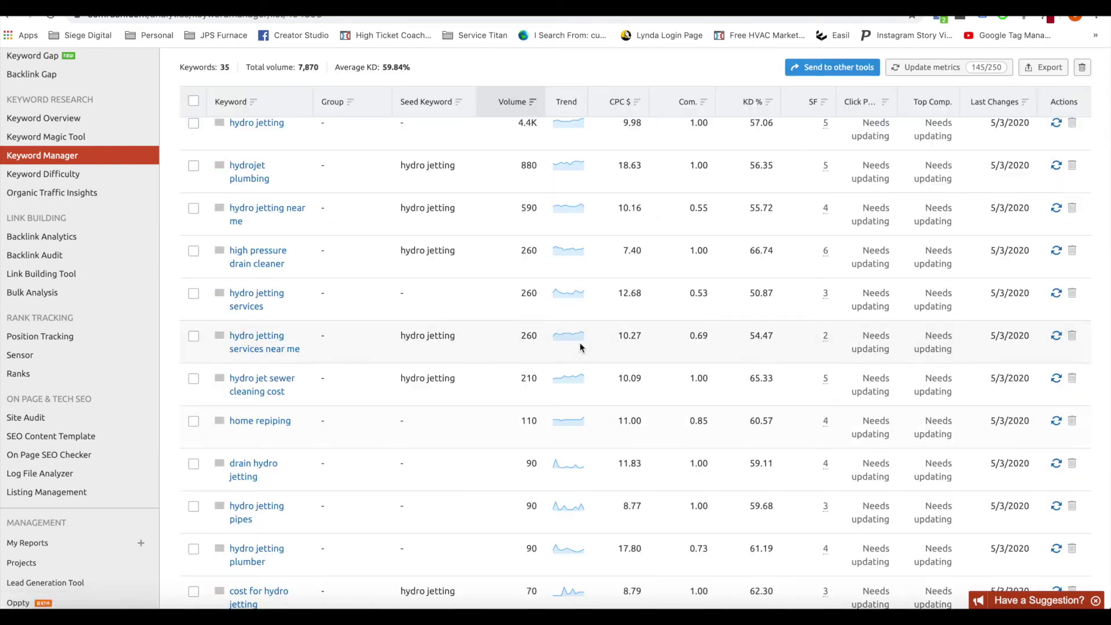
{"action": "scroll", "coordinate": [580, 347], "scroll_direction": "up", "scroll_amount": 3}
{"action": "scroll", "coordinate": [580, 347], "scroll_direction": "down", "scroll_amount": 2}
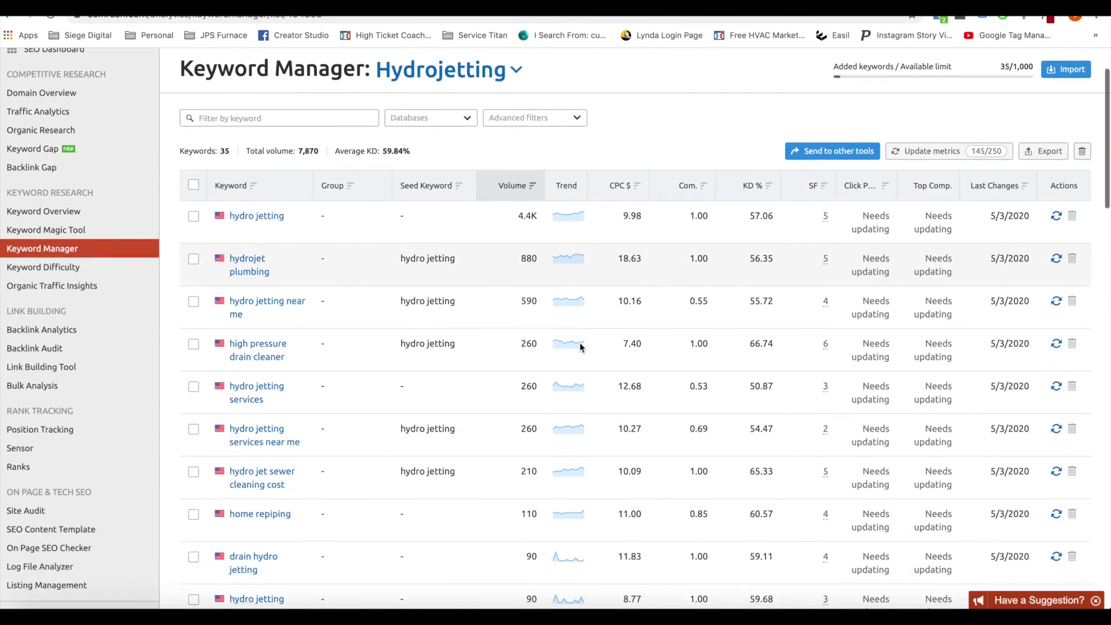
{"action": "scroll", "coordinate": [350, 414], "scroll_direction": "down", "scroll_amount": 3}
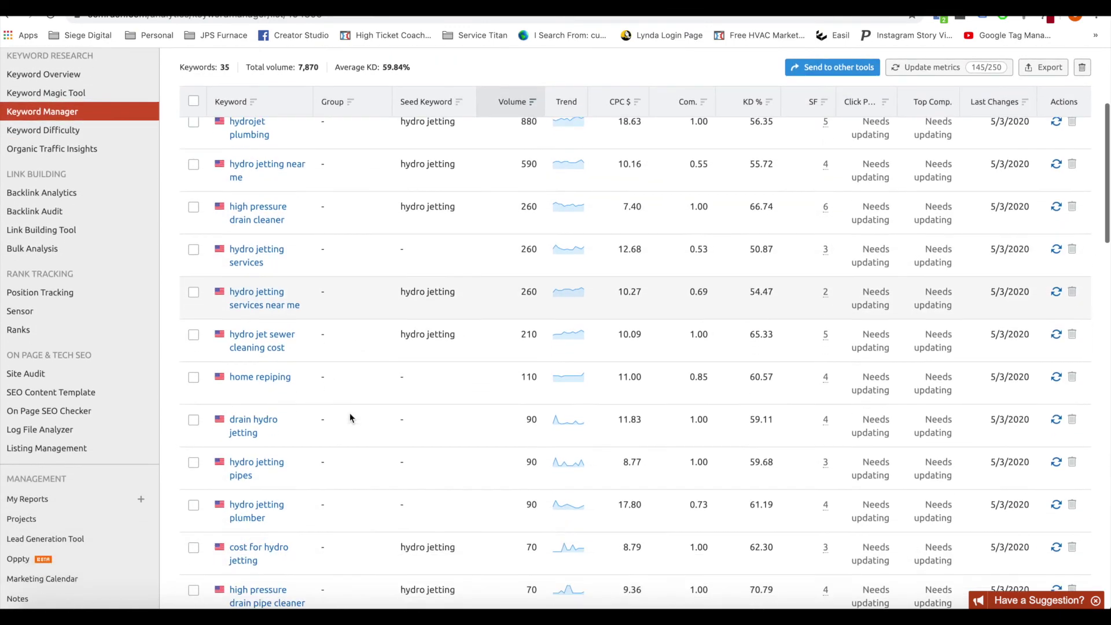
{"action": "scroll", "coordinate": [349, 415], "scroll_direction": "down", "scroll_amount": 4}
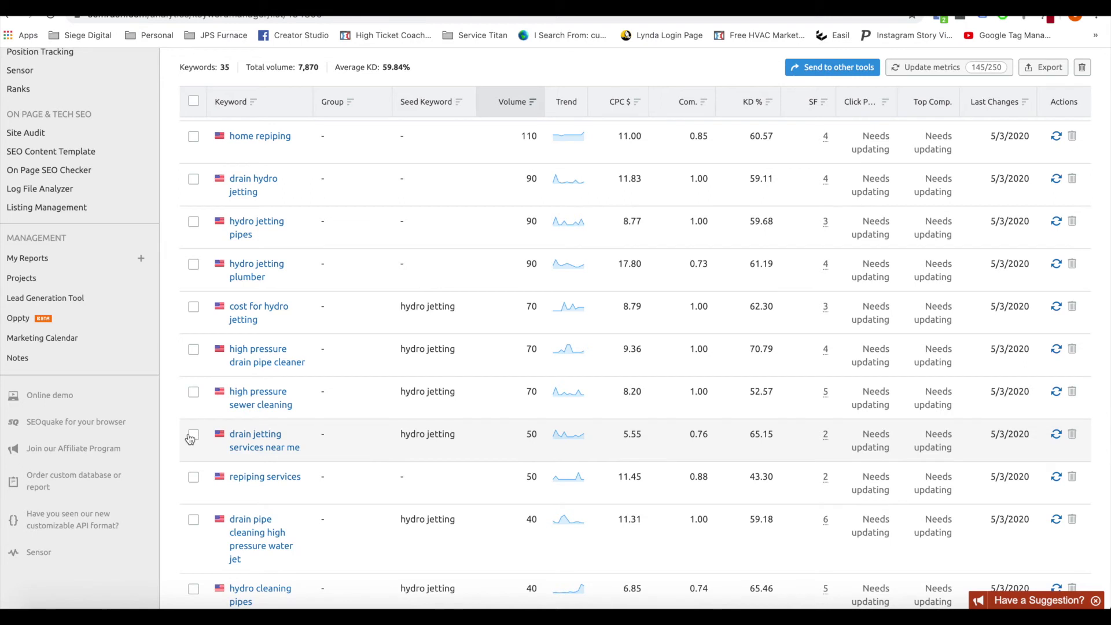
{"action": "left_click", "coordinate": [193, 435]}
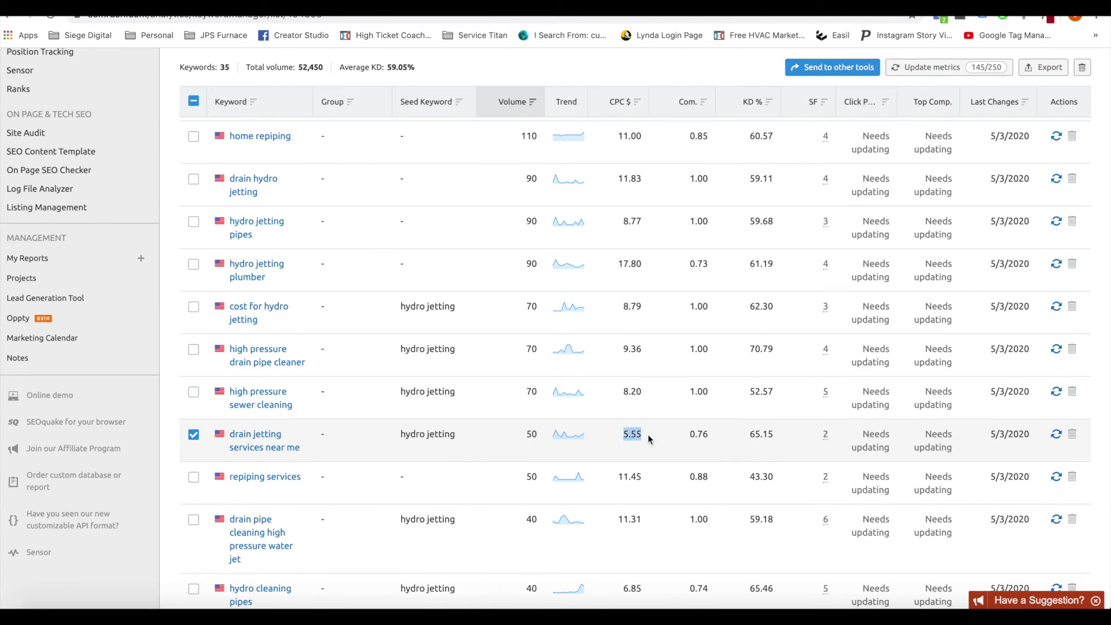
{"action": "scroll", "coordinate": [676, 425], "scroll_direction": "up", "scroll_amount": 8}
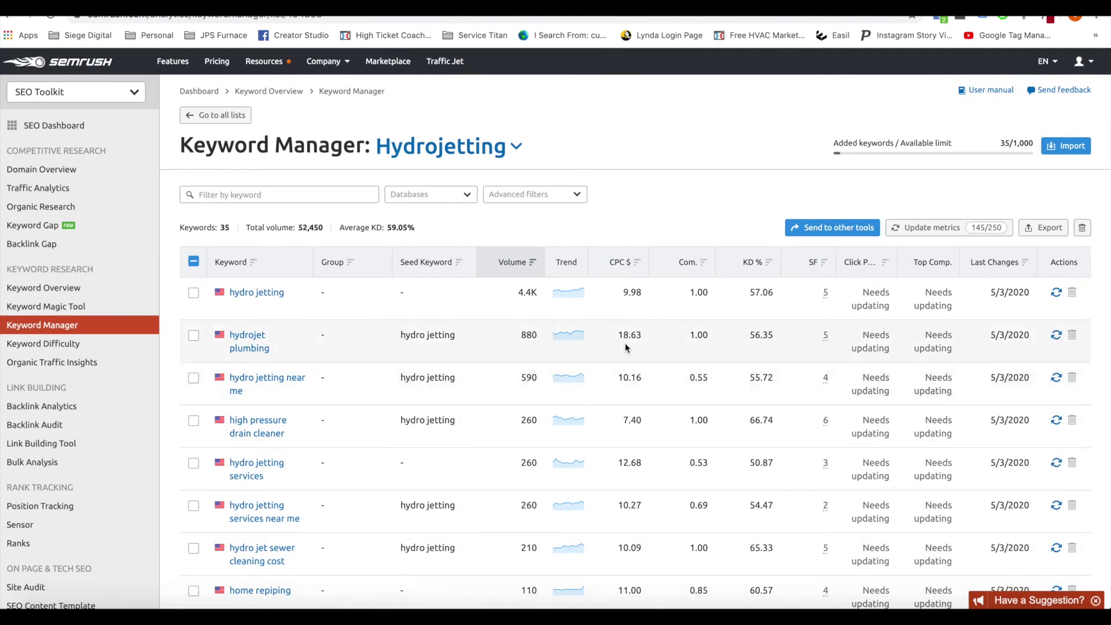
{"action": "left_click_drag", "start_coordinate": [624, 336], "coordinate": [649, 337]}
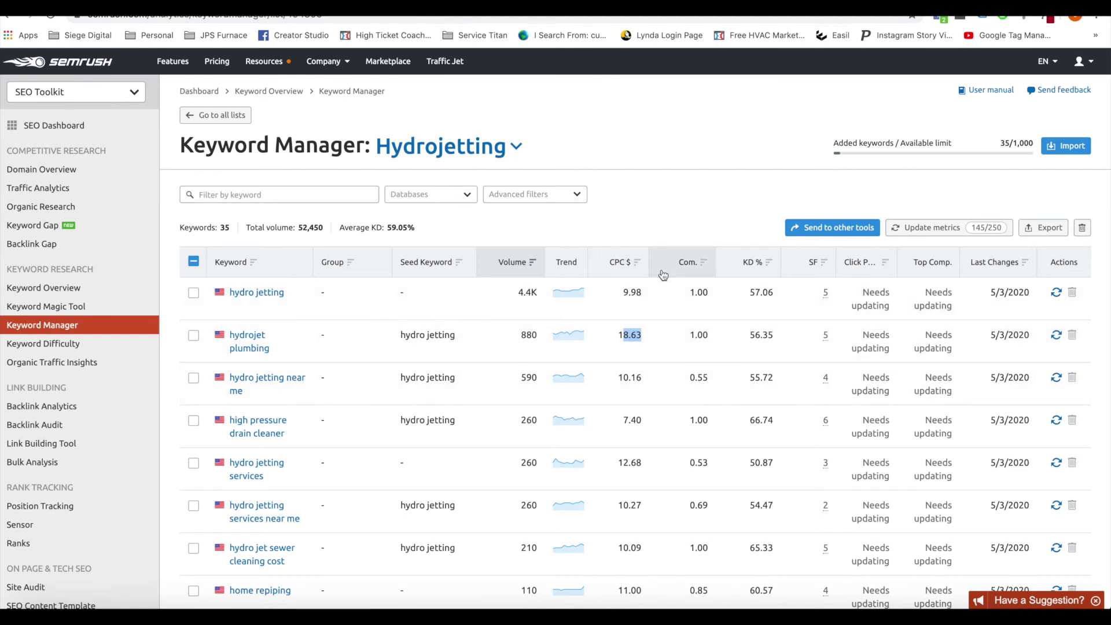
{"action": "scroll", "coordinate": [466, 436], "scroll_direction": "down", "scroll_amount": 1}
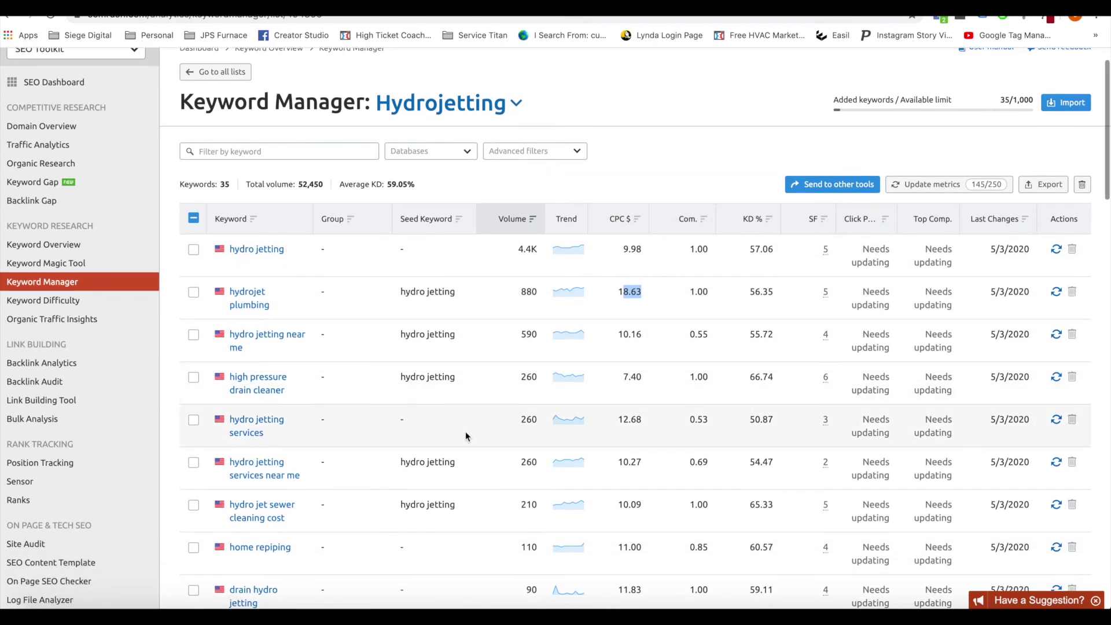
{"action": "scroll", "coordinate": [466, 437], "scroll_direction": "down", "scroll_amount": 2}
{"action": "scroll", "coordinate": [467, 436], "scroll_direction": "down", "scroll_amount": 1}
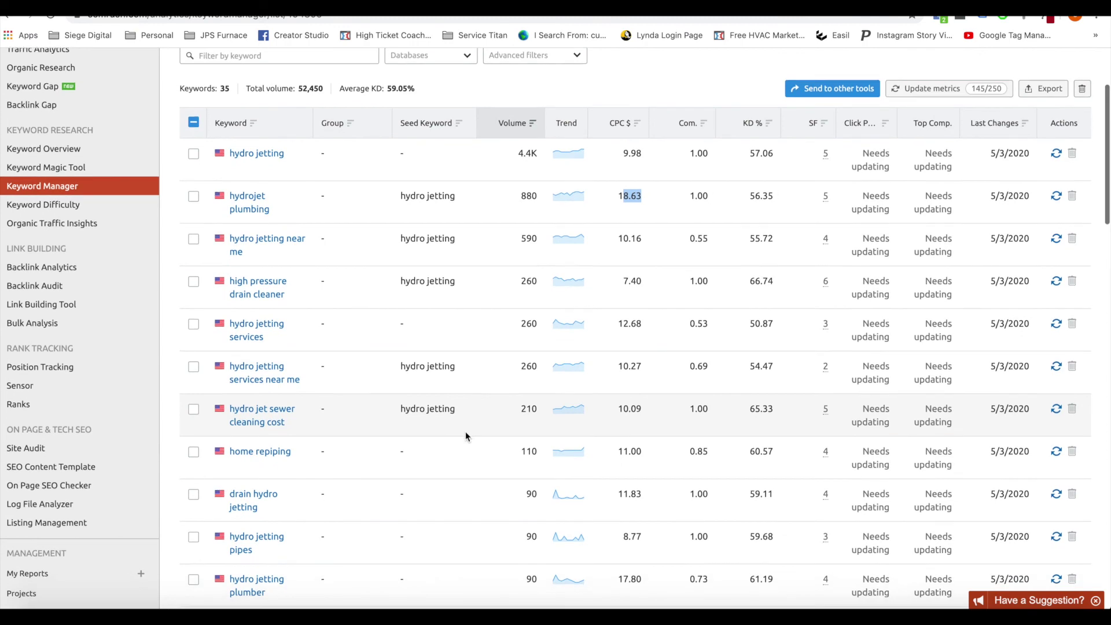
{"action": "scroll", "coordinate": [466, 436], "scroll_direction": "up", "scroll_amount": 2}
{"action": "scroll", "coordinate": [465, 435], "scroll_direction": "up", "scroll_amount": 1}
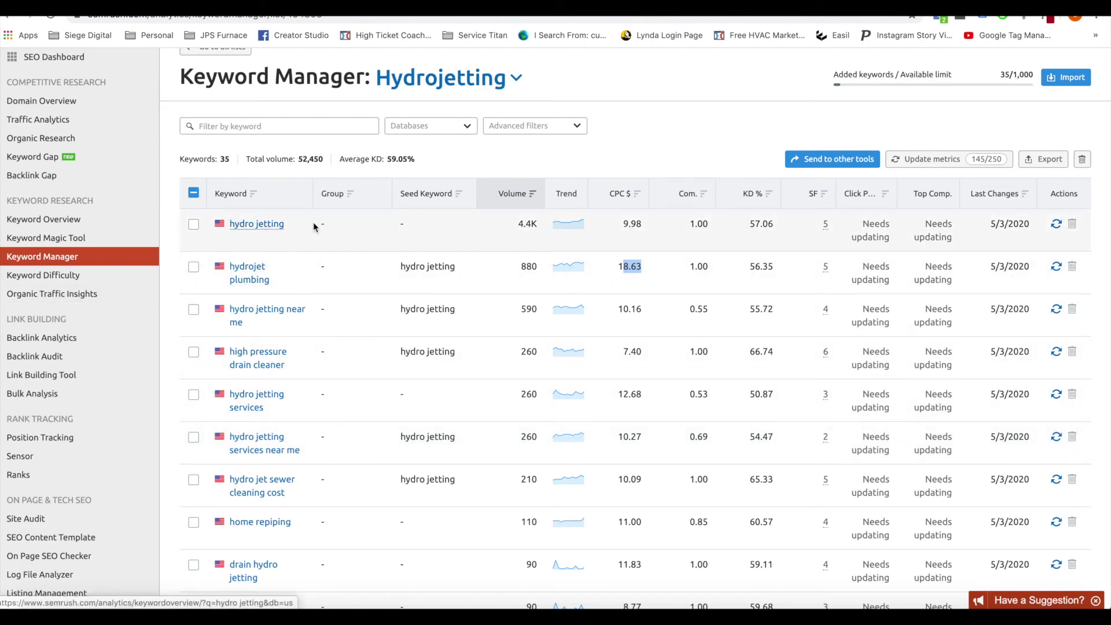
{"action": "scroll", "coordinate": [276, 398], "scroll_direction": "down", "scroll_amount": 2}
{"action": "scroll", "coordinate": [276, 398], "scroll_direction": "up", "scroll_amount": 1}
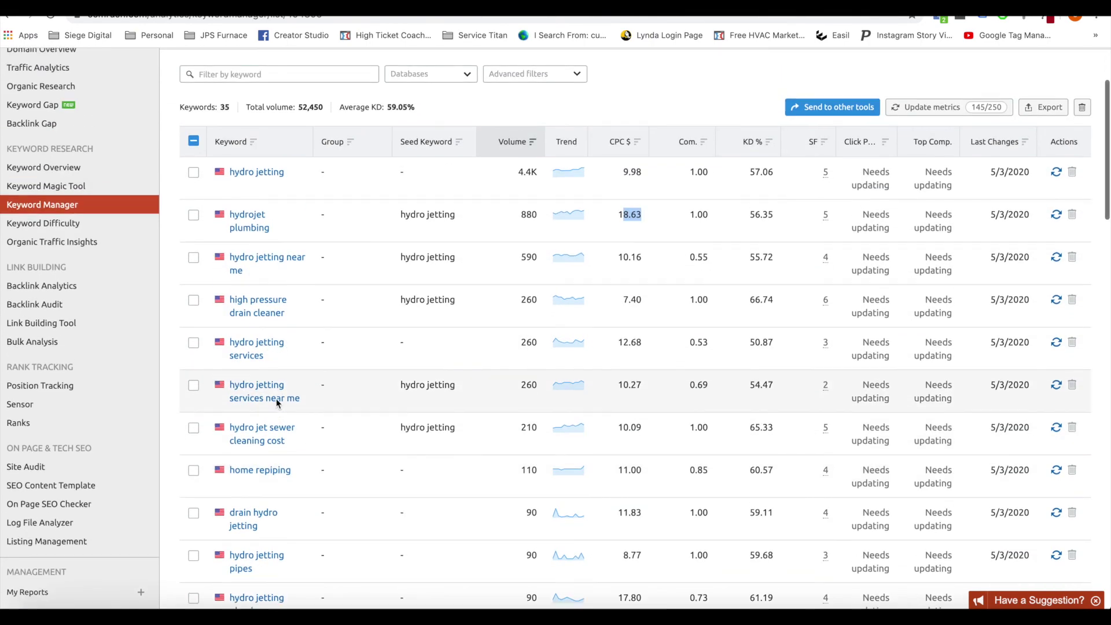
{"action": "scroll", "coordinate": [276, 398], "scroll_direction": "up", "scroll_amount": 2}
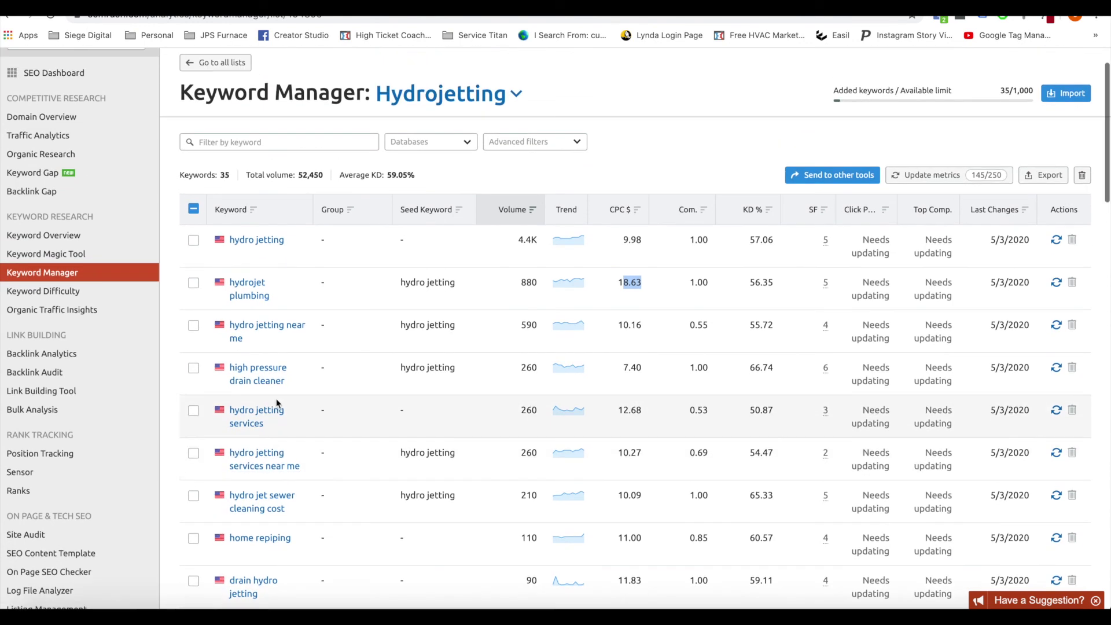
{"action": "scroll", "coordinate": [276, 398], "scroll_direction": "up", "scroll_amount": 1}
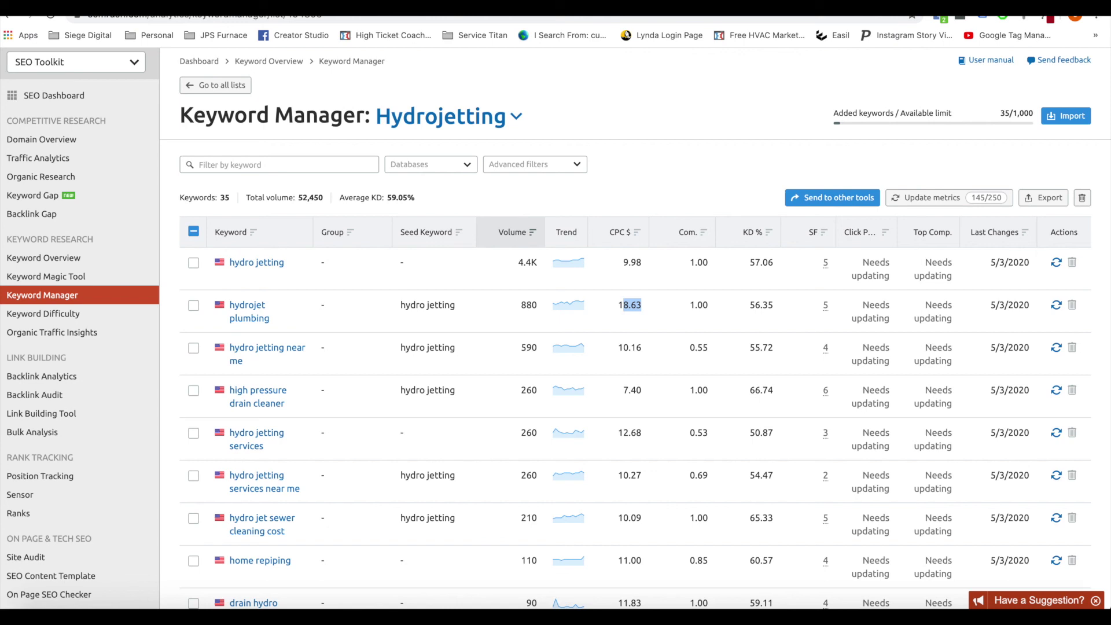
{"action": "scroll", "coordinate": [556, 420], "scroll_direction": "down", "scroll_amount": 2}
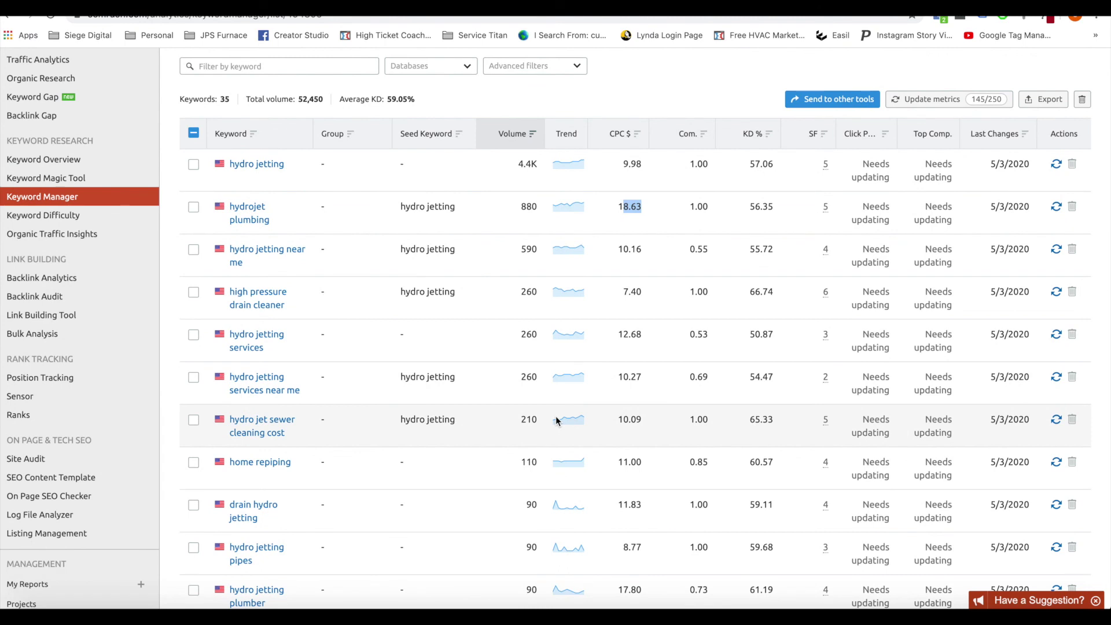
{"action": "scroll", "coordinate": [556, 419], "scroll_direction": "up", "scroll_amount": 2}
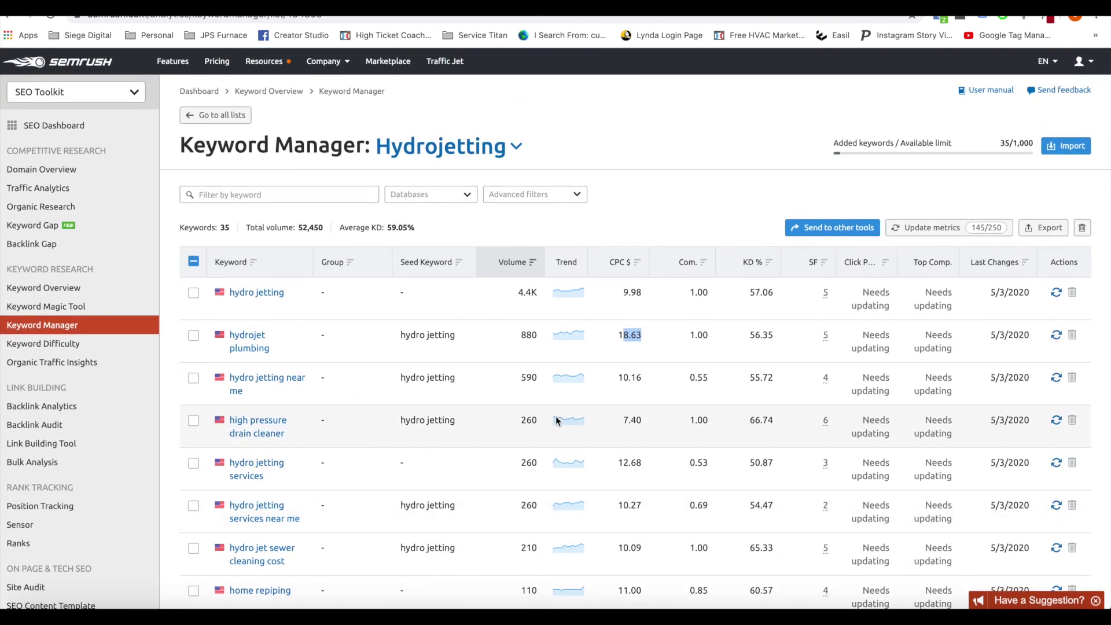